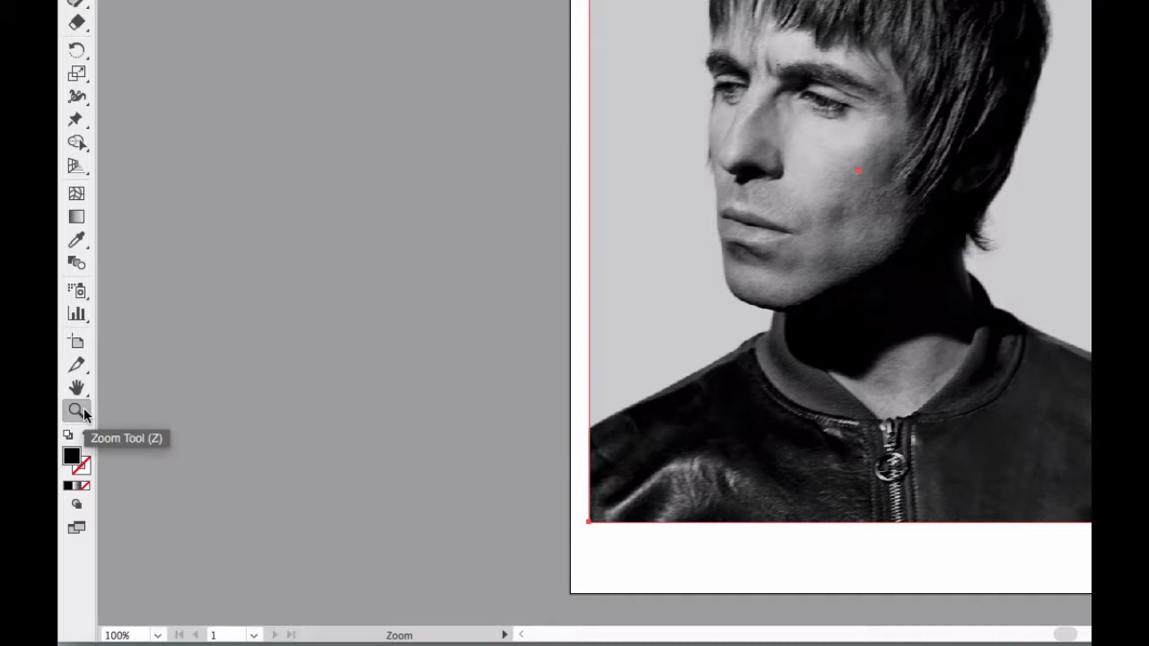
# Step: Set up the Eraser with an angle of 114°, roundness of 34% and size of 12 pt for work around the hair edge
pyautogui.click(82, 411)
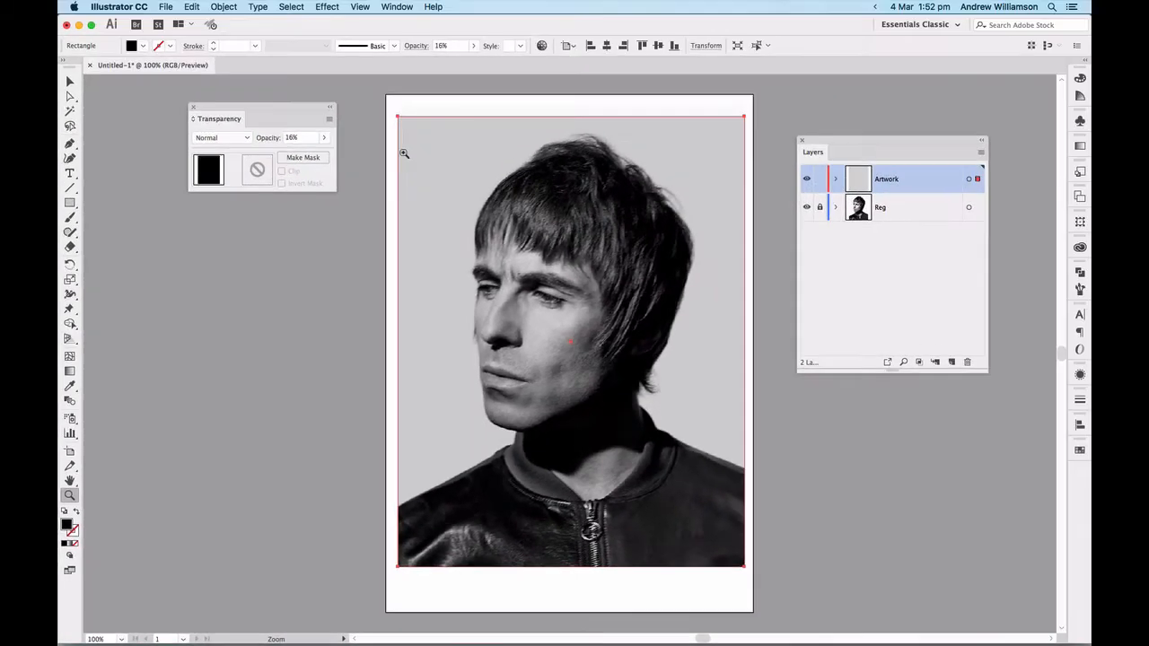
pyautogui.moveTo(403, 153); pyautogui.dragTo(577, 305)
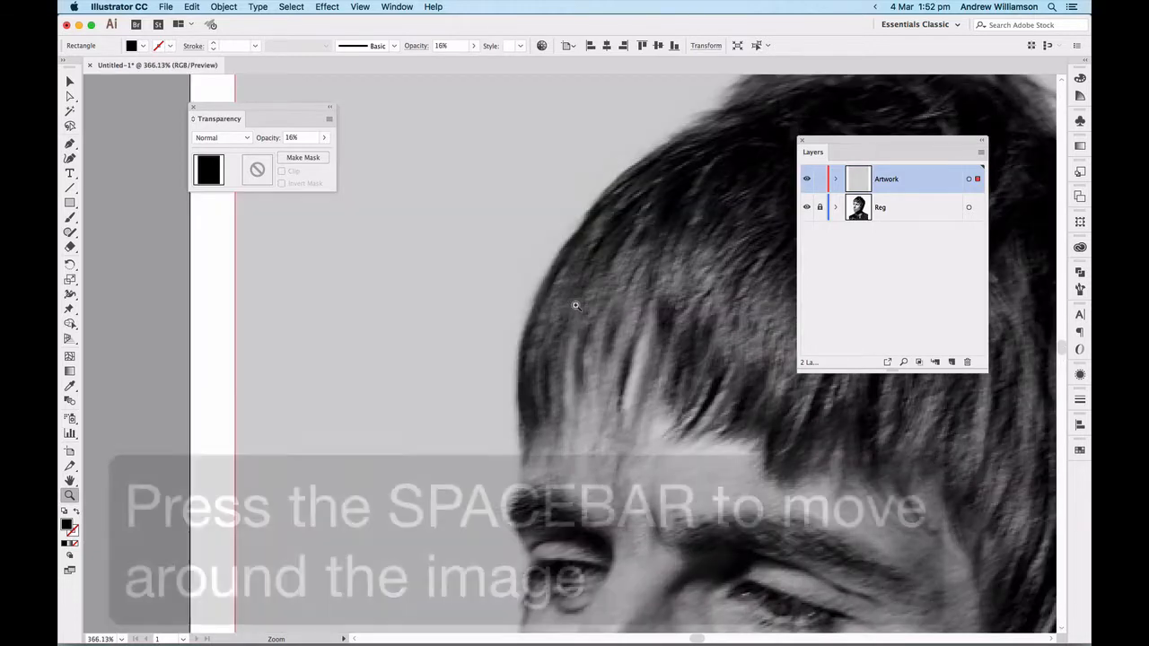
pyautogui.press('space')
pyautogui.moveTo(516, 282); pyautogui.dragTo(354, 347)
pyautogui.moveTo(386, 303)
pyautogui.mouseDown()
pyautogui.moveTo(305, 351)
pyautogui.moveTo(446, 257)
pyautogui.mouseUp()
pyautogui.moveTo(408, 335); pyautogui.dragTo(453, 246)
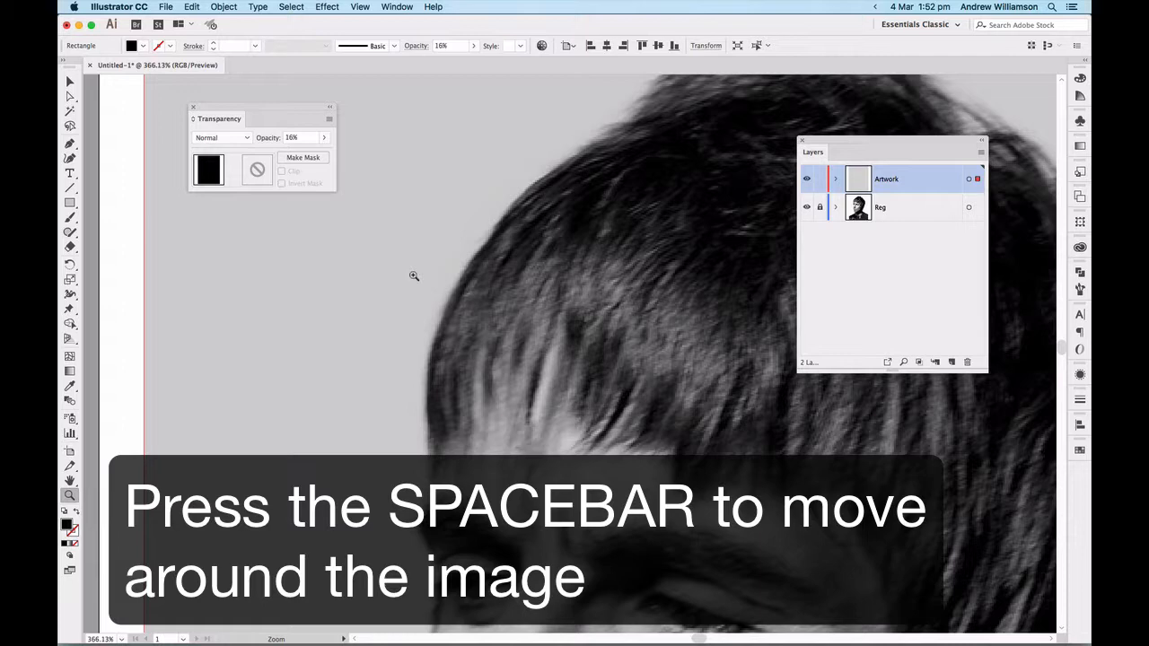
pyautogui.hotkey('shift', 'e')
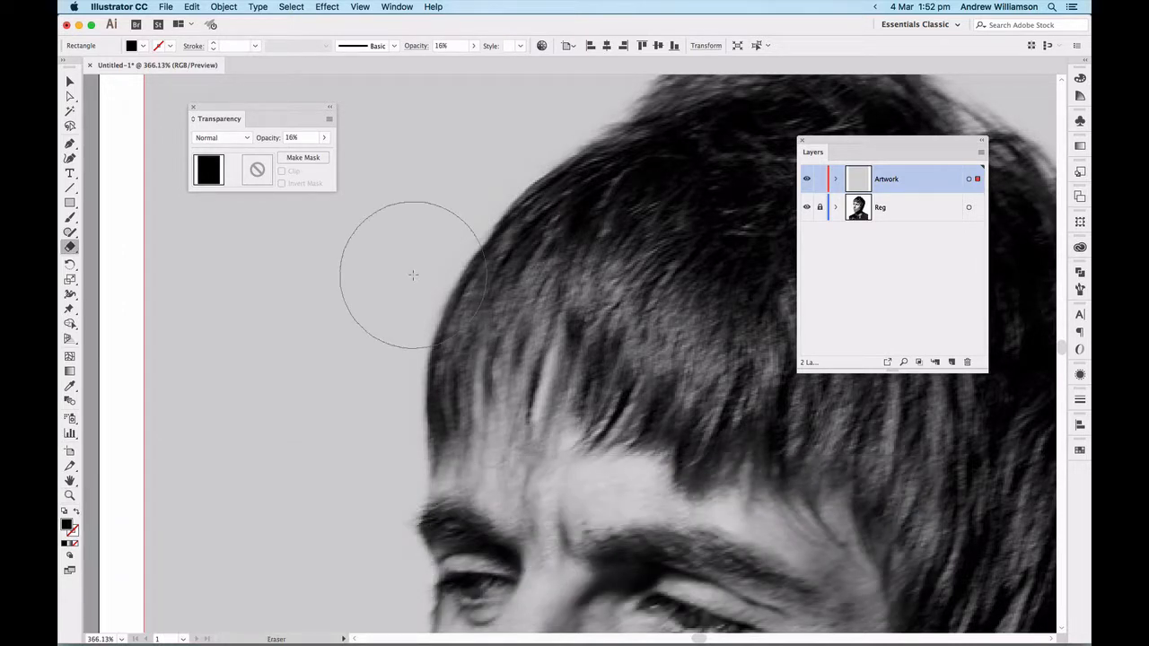
pyautogui.doubleClick(76, 250)
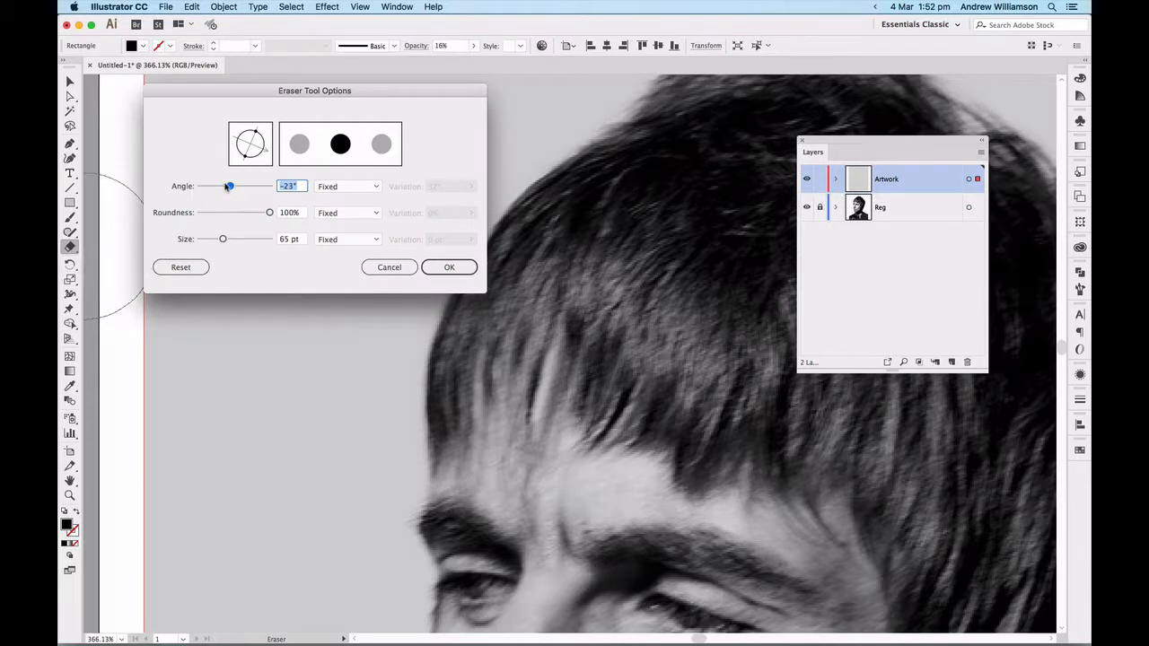
pyautogui.moveTo(223, 240); pyautogui.dragTo(207, 240)
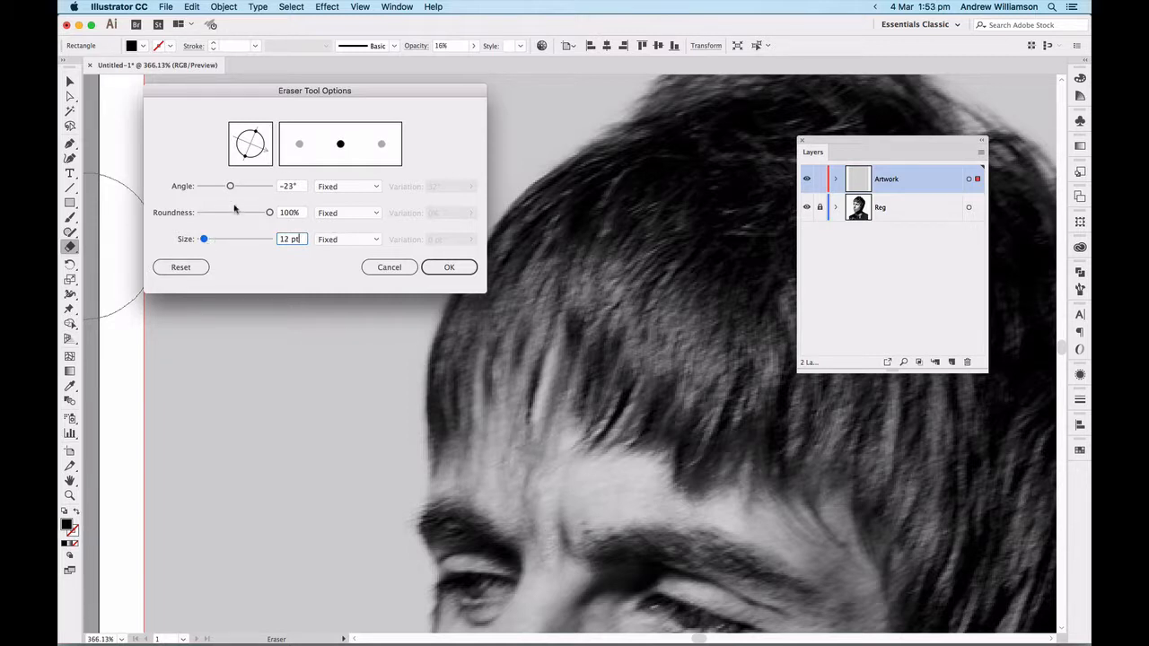
pyautogui.moveTo(270, 213)
pyautogui.mouseDown()
pyautogui.moveTo(228, 211)
pyautogui.moveTo(235, 186)
pyautogui.moveTo(256, 187)
pyautogui.moveTo(225, 213)
pyautogui.moveTo(251, 186)
pyautogui.mouseUp()
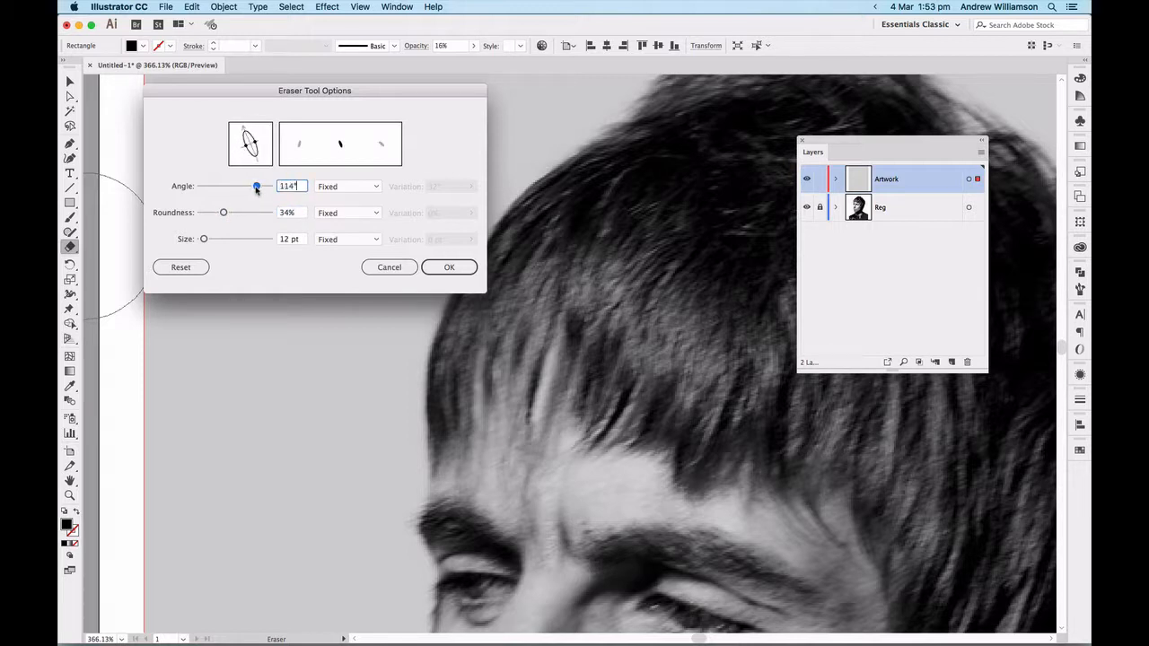
pyautogui.click(436, 267)
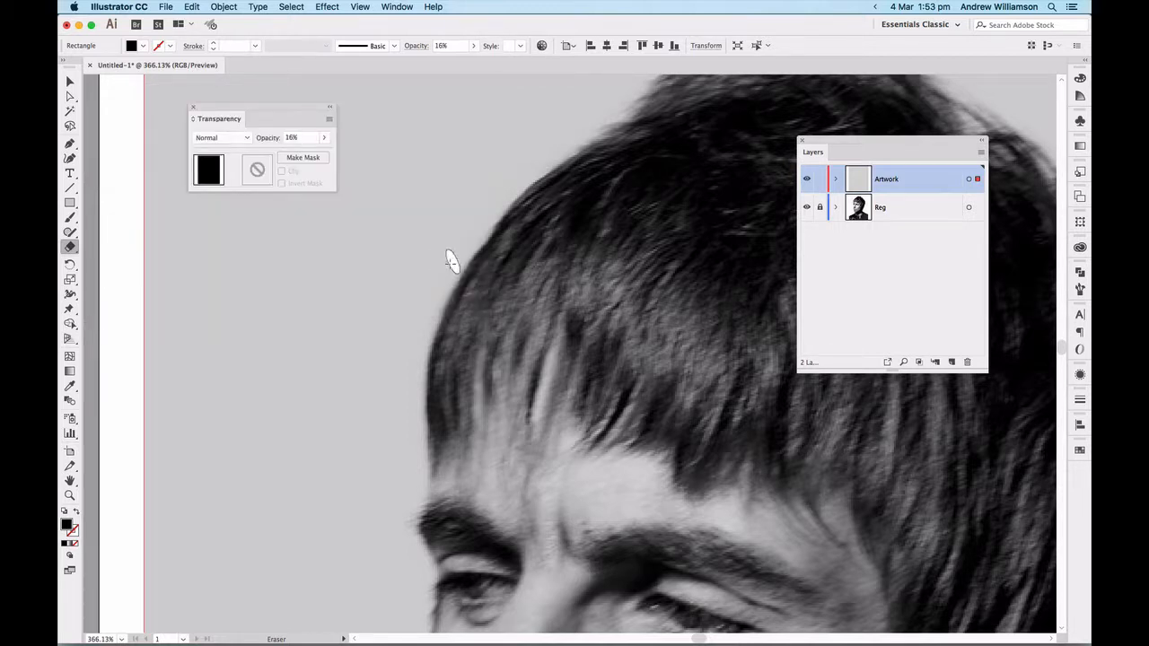
# Step: Erase strips of the translucent rectangle beside the front of the hair and forehead, down to the eyebrow
pyautogui.moveTo(449, 254)
pyautogui.mouseDown()
pyautogui.moveTo(418, 311)
pyautogui.moveTo(418, 339)
pyautogui.moveTo(401, 328)
pyautogui.moveTo(397, 236)
pyautogui.moveTo(411, 219)
pyautogui.moveTo(415, 310)
pyautogui.mouseUp()
pyautogui.moveTo(395, 202); pyautogui.dragTo(394, 314)
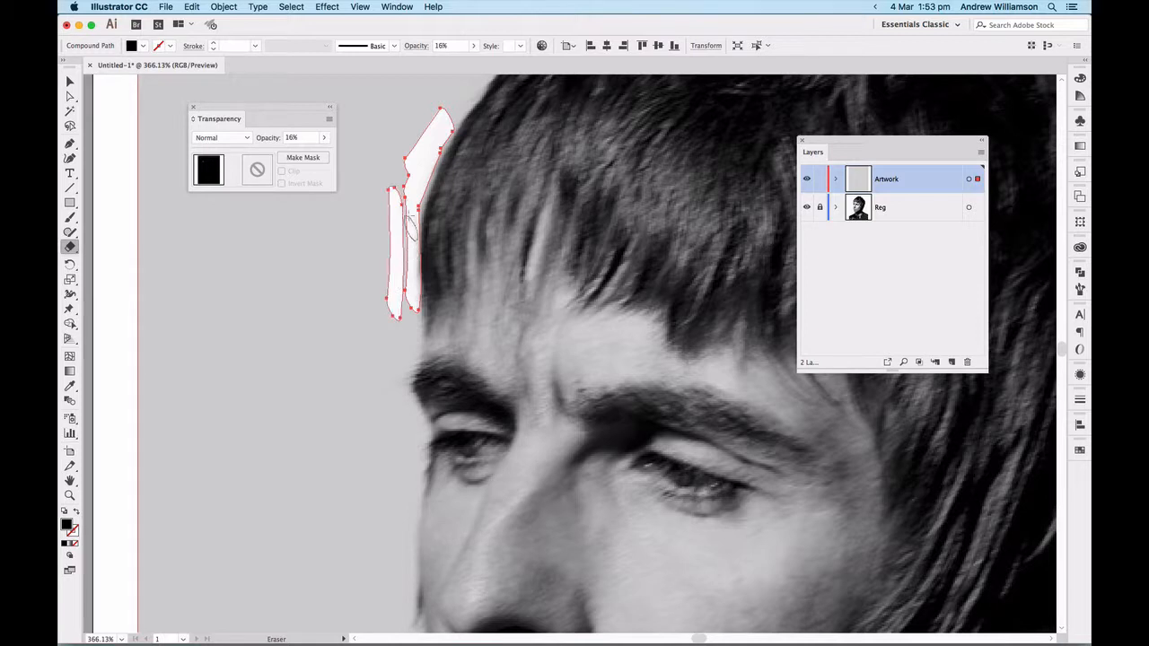
pyautogui.moveTo(401, 160)
pyautogui.mouseDown()
pyautogui.moveTo(370, 232)
pyautogui.moveTo(382, 322)
pyautogui.moveTo(409, 316)
pyautogui.moveTo(363, 353)
pyautogui.mouseUp()
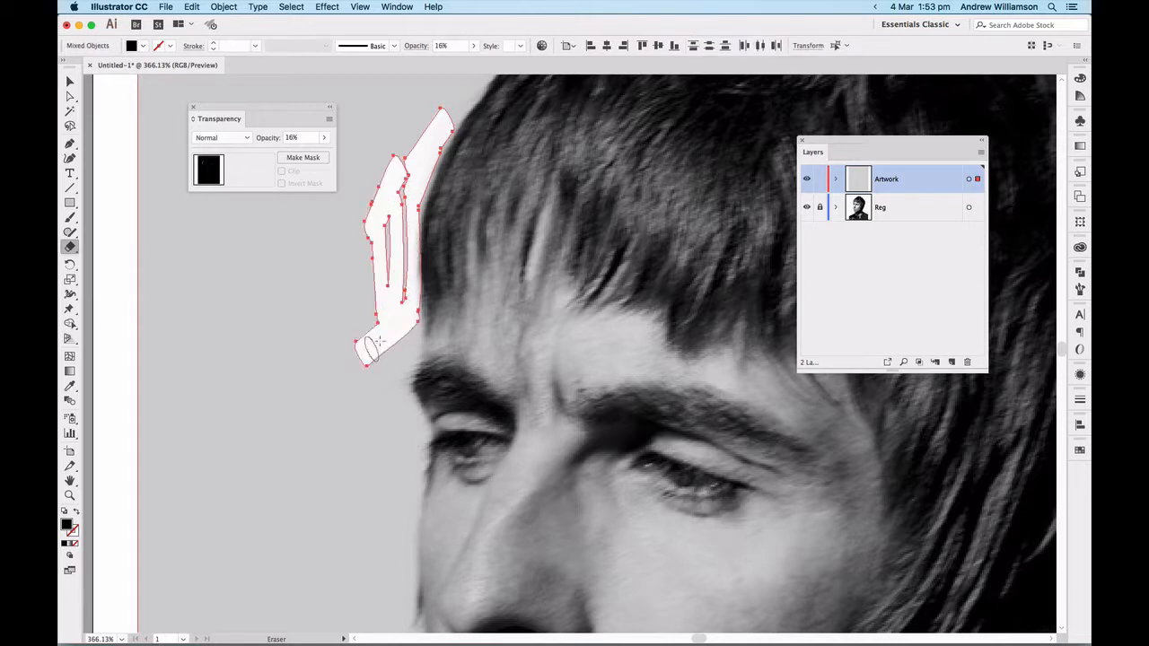
pyautogui.moveTo(414, 325); pyautogui.dragTo(347, 409)
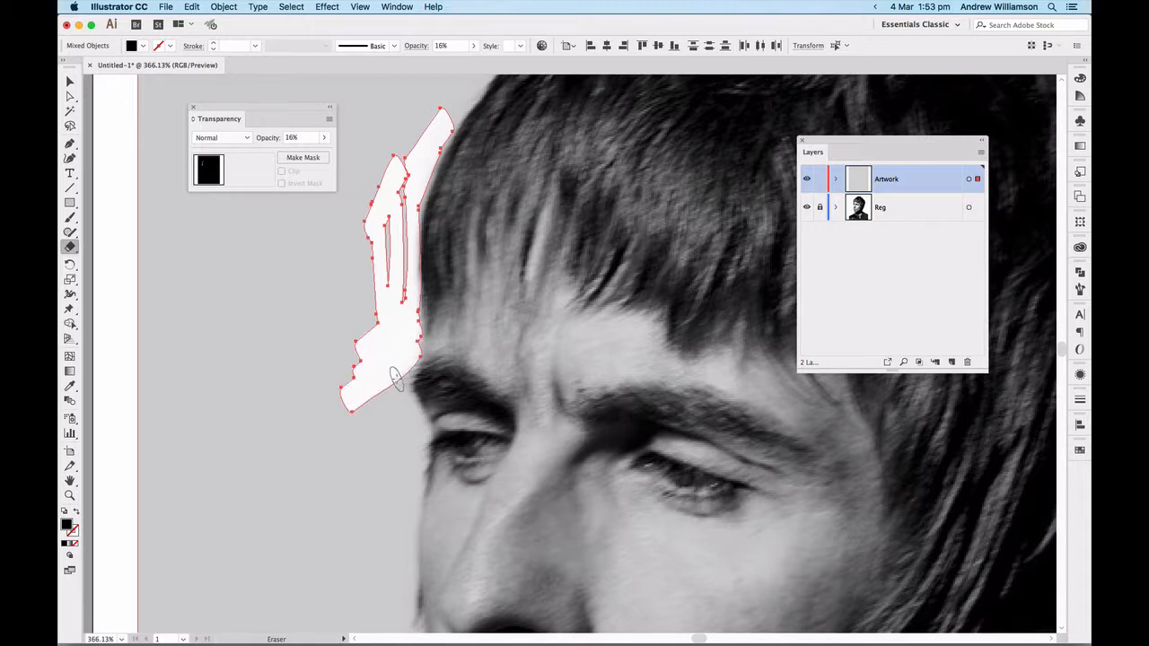
# Step: Erase outward strokes from the eyebrow and eye contour into the grey background of the rectangle
pyautogui.moveTo(392, 378); pyautogui.dragTo(314, 420)
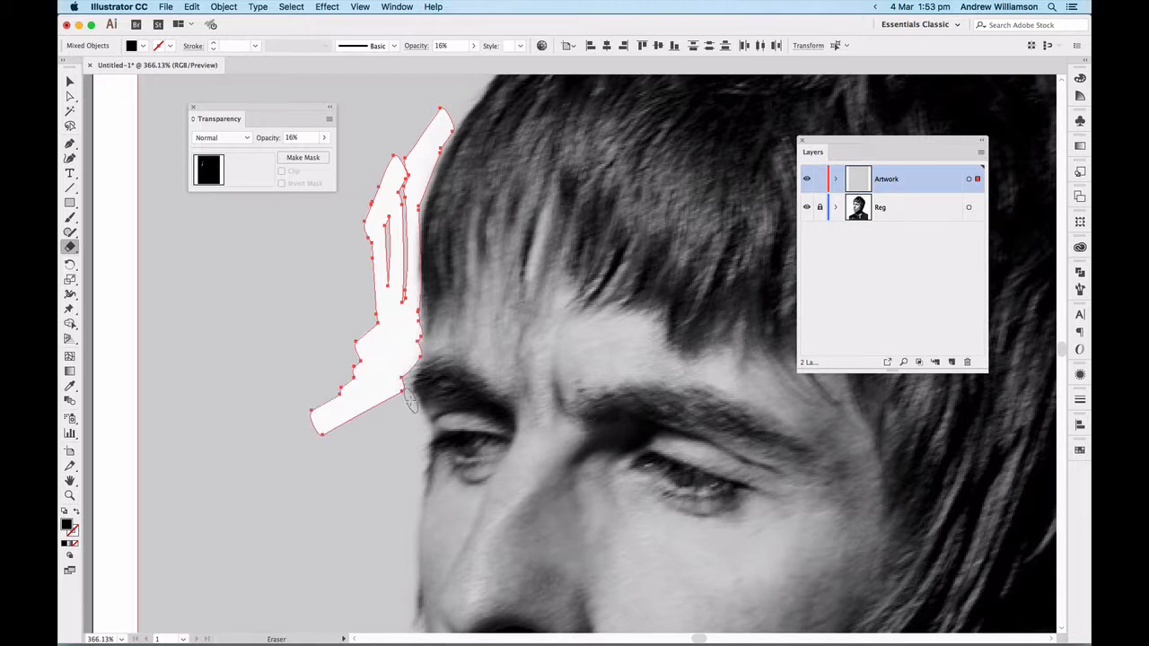
pyautogui.moveTo(409, 404); pyautogui.dragTo(305, 436)
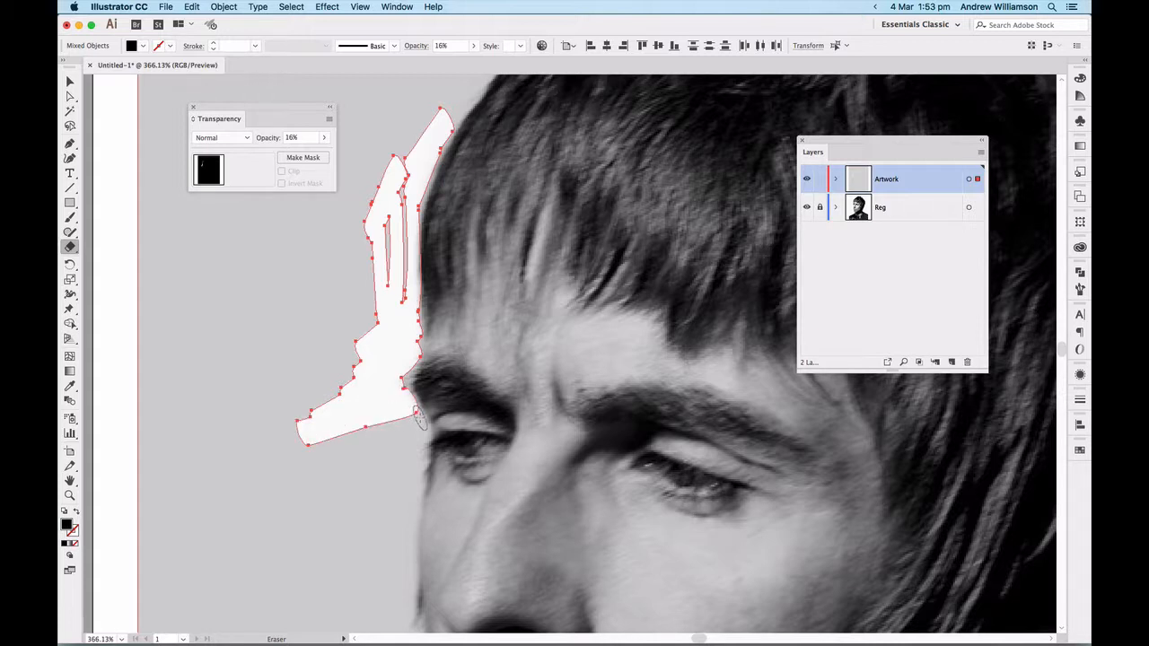
pyautogui.moveTo(418, 417); pyautogui.dragTo(323, 465)
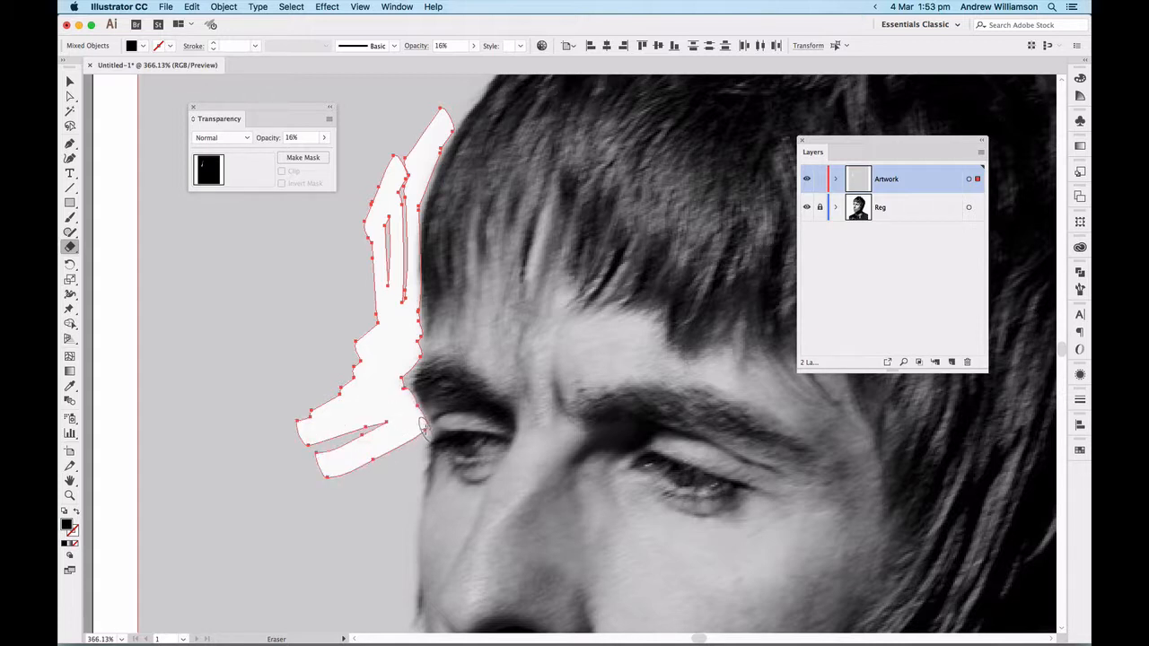
pyautogui.moveTo(423, 429); pyautogui.dragTo(326, 476)
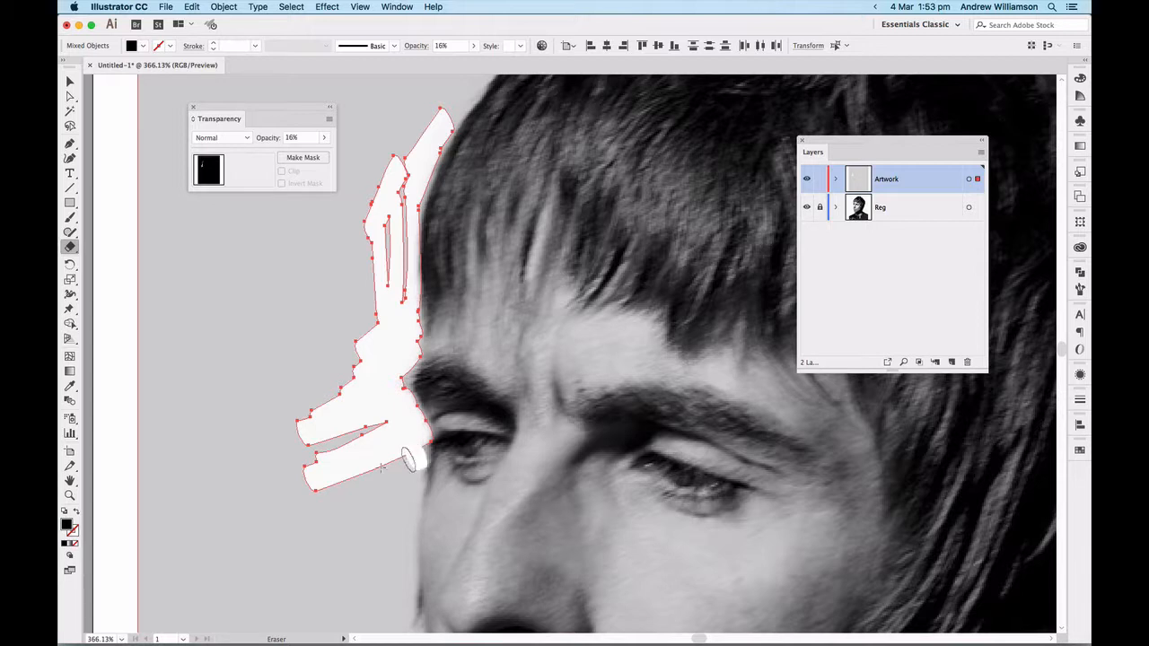
# Step: Continue erasing the rectangle along the face profile from the eye past the nose and lips toward the chin
pyautogui.scroll(-5, 408, 460)
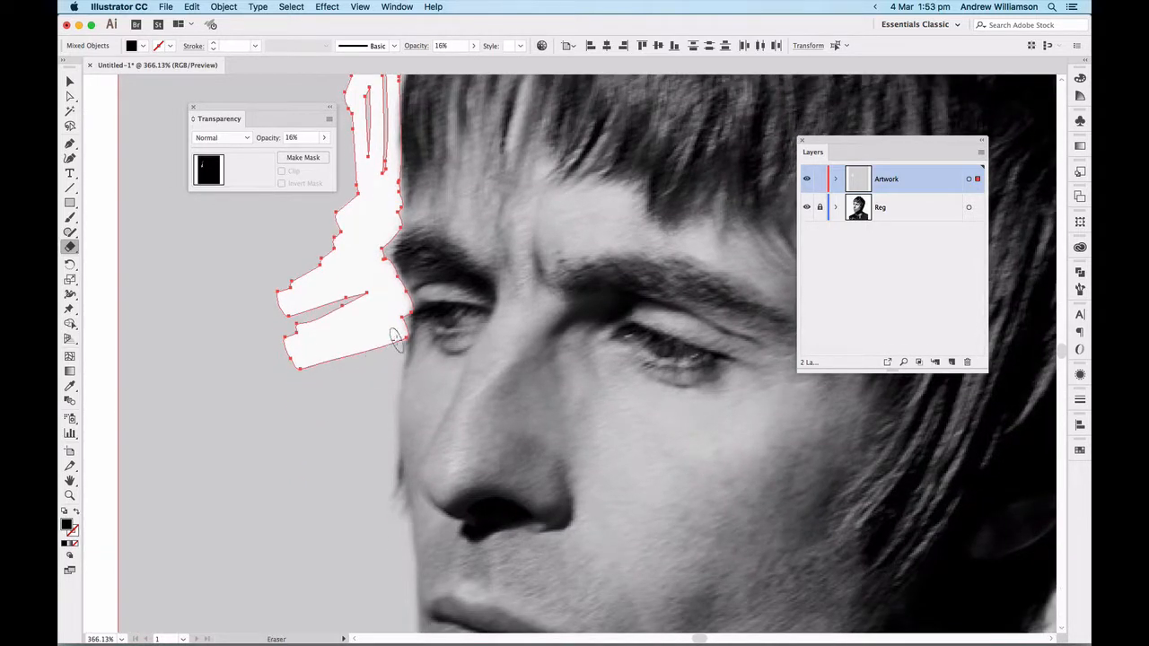
pyautogui.moveTo(395, 337)
pyautogui.mouseDown()
pyautogui.moveTo(389, 433)
pyautogui.moveTo(377, 413)
pyautogui.mouseUp()
pyautogui.moveTo(356, 351)
pyautogui.mouseDown()
pyautogui.moveTo(368, 409)
pyautogui.moveTo(367, 361)
pyautogui.moveTo(388, 422)
pyautogui.moveTo(380, 488)
pyautogui.mouseUp()
pyautogui.scroll(-7, 326, 321)
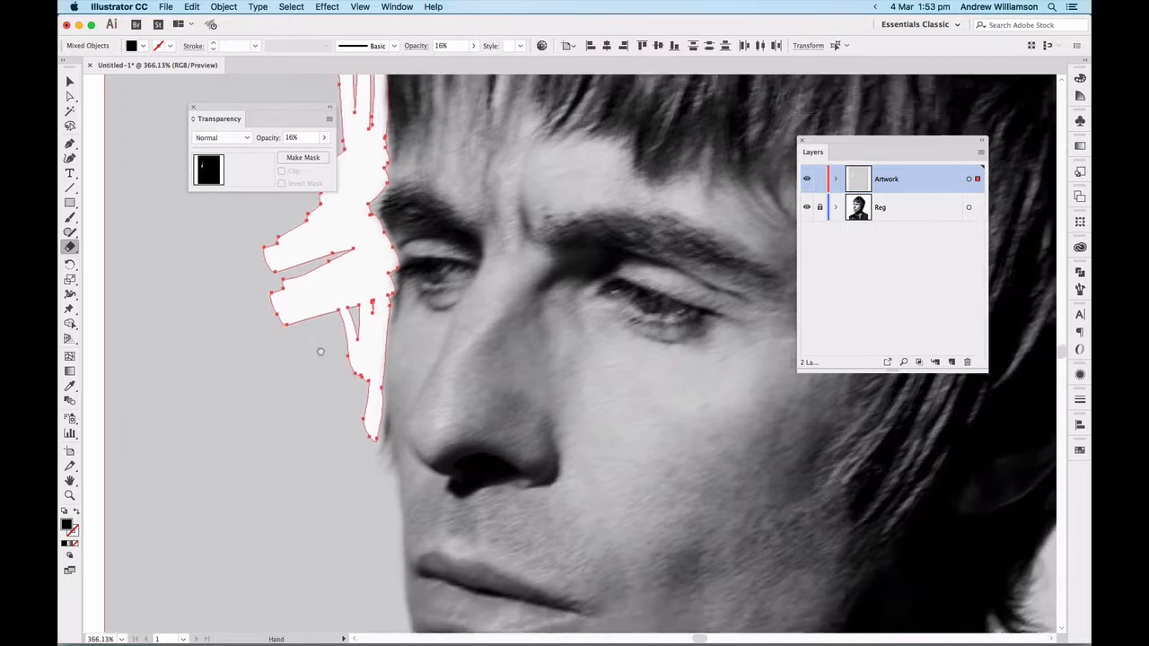
pyautogui.moveTo(340, 305)
pyautogui.mouseDown()
pyautogui.moveTo(286, 358)
pyautogui.moveTo(340, 346)
pyautogui.moveTo(271, 373)
pyautogui.mouseUp()
pyautogui.moveTo(353, 356); pyautogui.dragTo(270, 395)
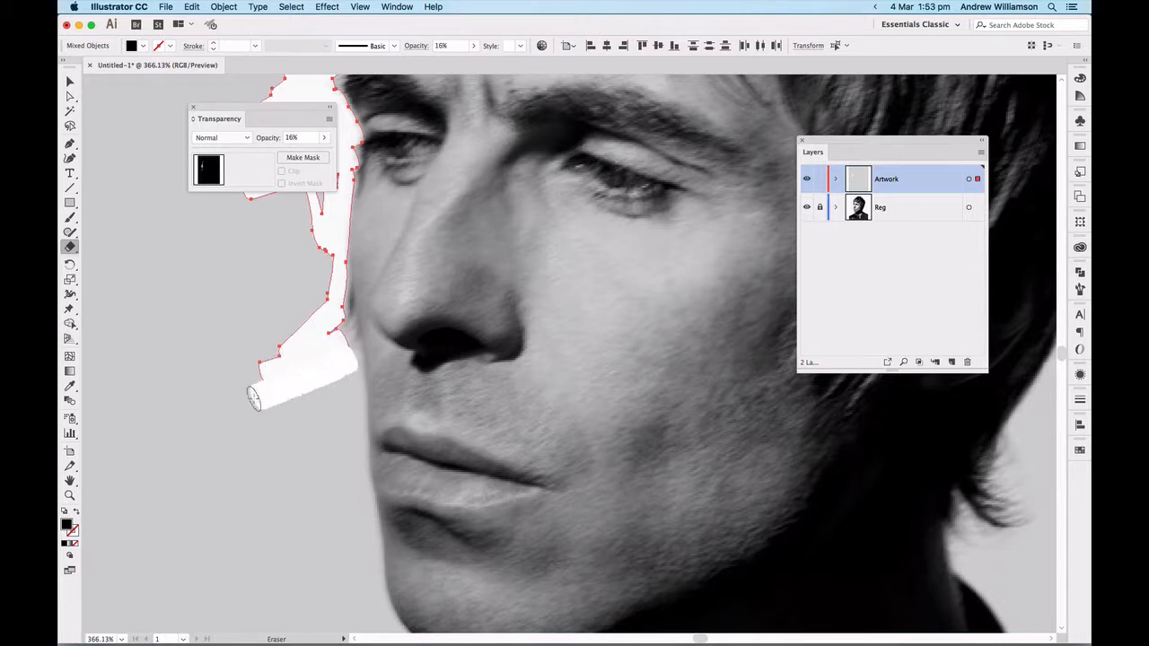
pyautogui.moveTo(346, 364)
pyautogui.mouseDown()
pyautogui.moveTo(312, 387)
pyautogui.moveTo(361, 394)
pyautogui.moveTo(369, 483)
pyautogui.moveTo(352, 439)
pyautogui.moveTo(358, 337)
pyautogui.moveTo(381, 492)
pyautogui.mouseUp()
# Step: Erase the rectangle around the chin and under the jaw, undoing one stroke and redoing the chin curve
pyautogui.press('space')
pyautogui.moveTo(375, 380)
pyautogui.mouseDown()
pyautogui.moveTo(383, 462)
pyautogui.moveTo(347, 325)
pyautogui.mouseUp()
pyautogui.press('space')
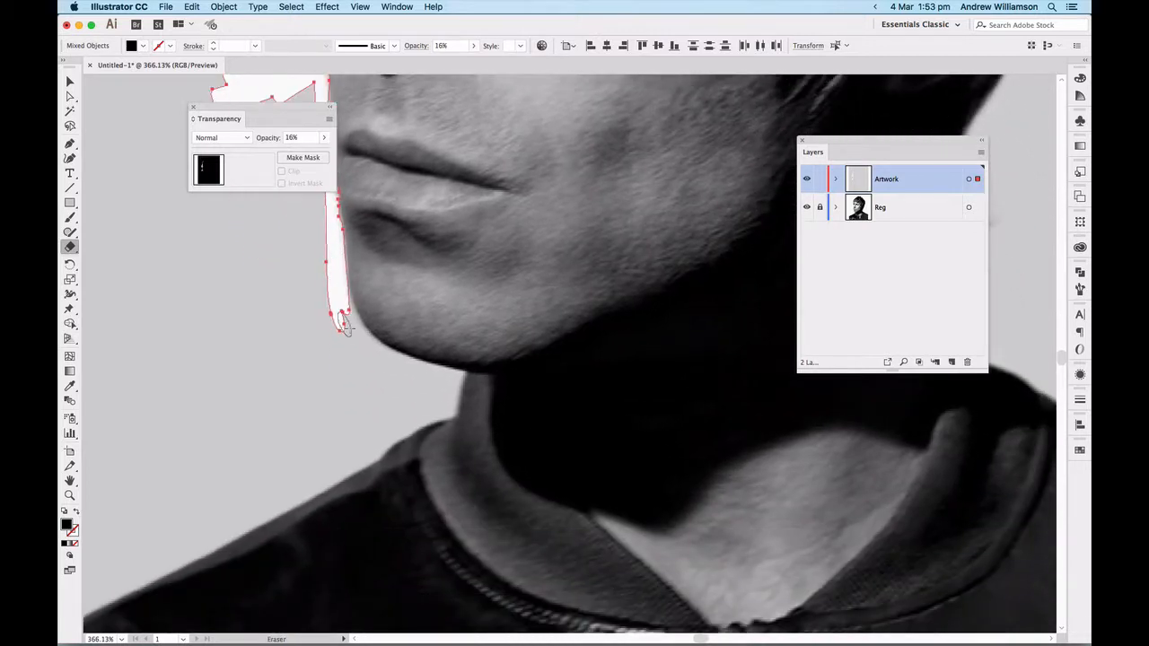
pyautogui.moveTo(450, 382)
pyautogui.mouseDown()
pyautogui.moveTo(325, 330)
pyautogui.moveTo(352, 325)
pyautogui.moveTo(382, 350)
pyautogui.mouseUp()
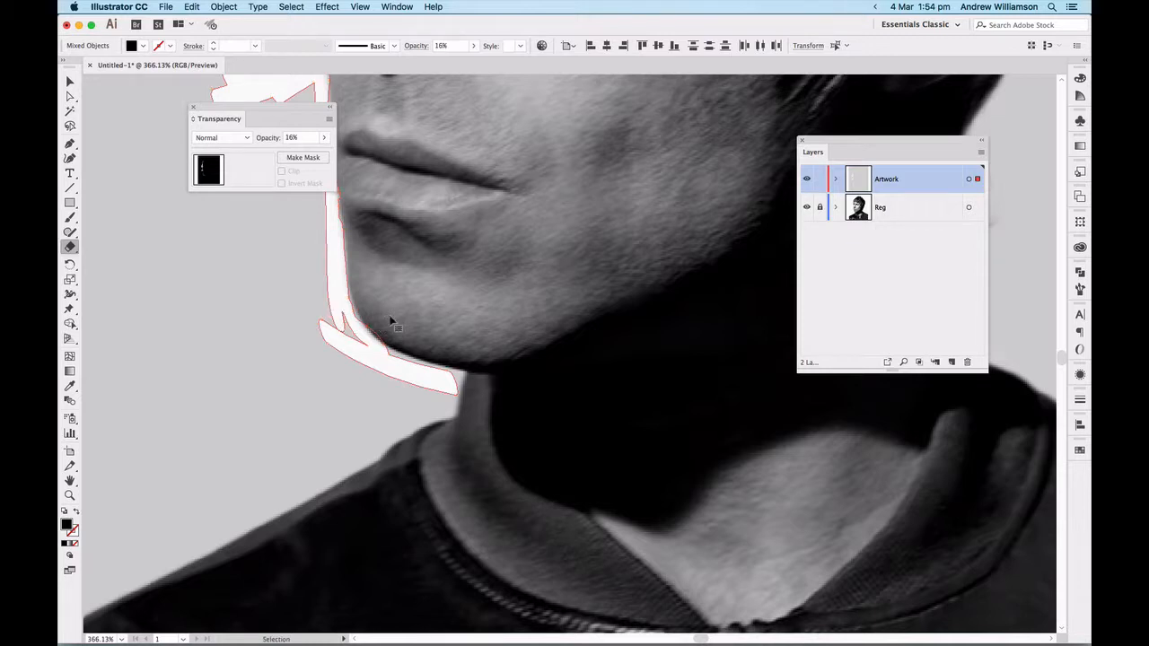
pyautogui.press('super+z')
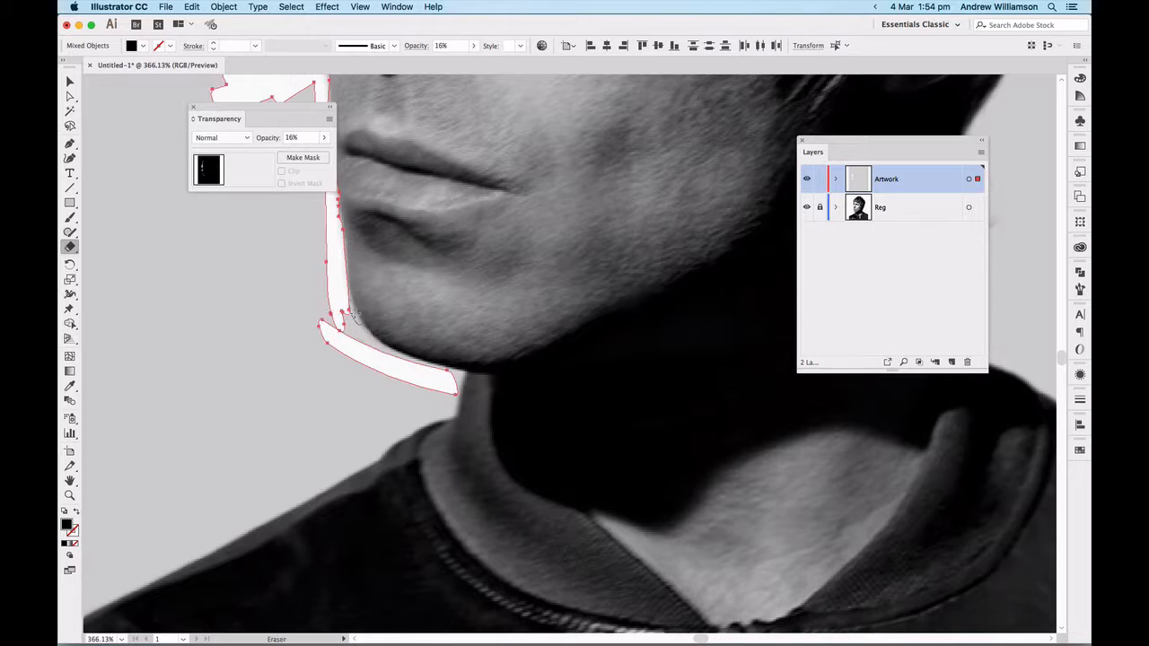
pyautogui.moveTo(345, 310); pyautogui.dragTo(401, 368)
pyautogui.moveTo(341, 321); pyautogui.dragTo(369, 351)
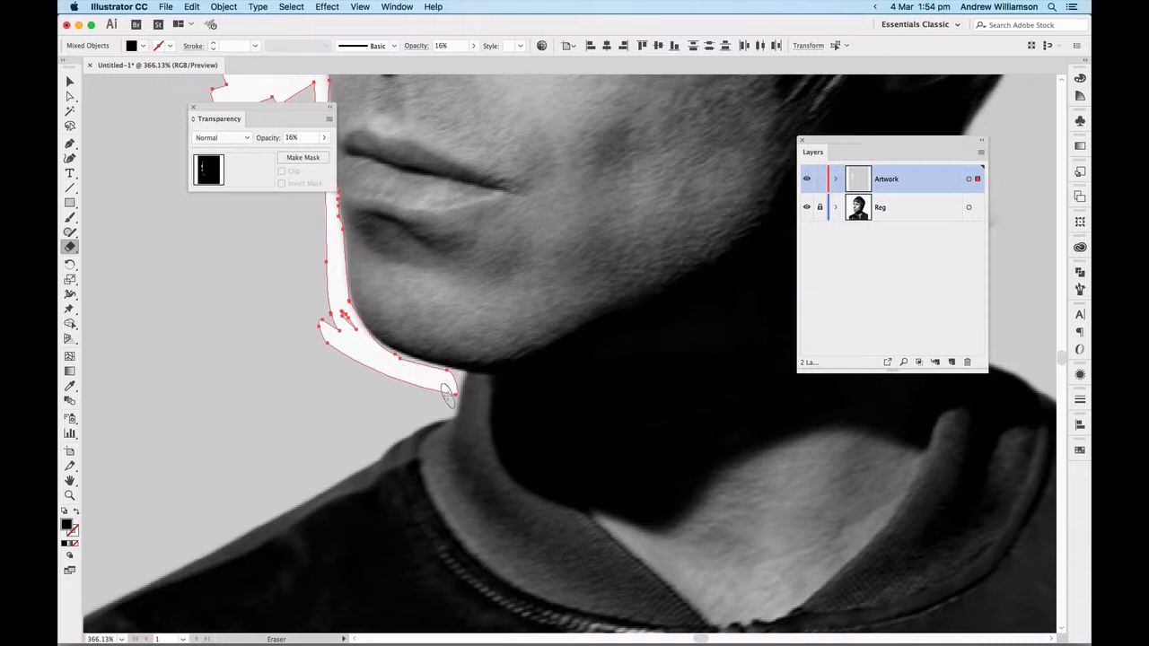
# Step: Erase broad strokes of the rectangle outward from under the jaw into the background
pyautogui.moveTo(448, 396); pyautogui.dragTo(292, 403)
pyautogui.moveTo(388, 373); pyautogui.dragTo(285, 400)
pyautogui.moveTo(353, 351)
pyautogui.mouseDown()
pyautogui.moveTo(264, 395)
pyautogui.moveTo(299, 367)
pyautogui.moveTo(259, 320)
pyautogui.mouseUp()
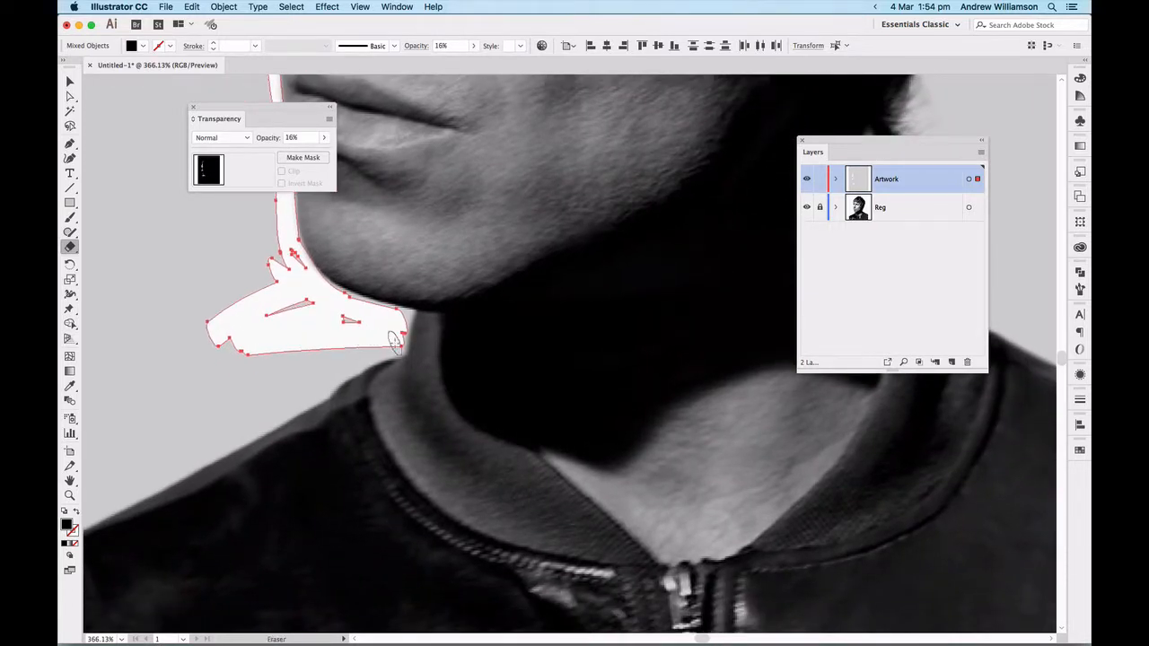
# Step: Erase the rectangle between the neck and jacket shoulder, following the shoulder line down to the rectangle's edge
pyautogui.moveTo(395, 339); pyautogui.dragTo(254, 398)
pyautogui.moveTo(314, 340); pyautogui.dragTo(237, 388)
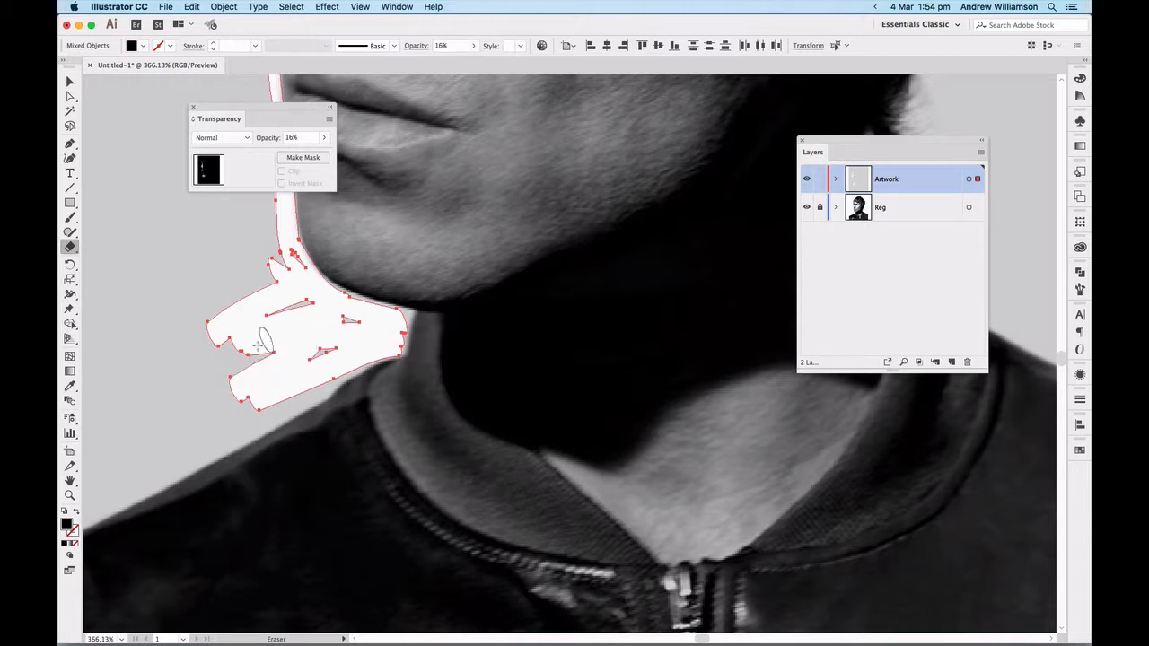
pyautogui.moveTo(263, 341); pyautogui.dragTo(211, 381)
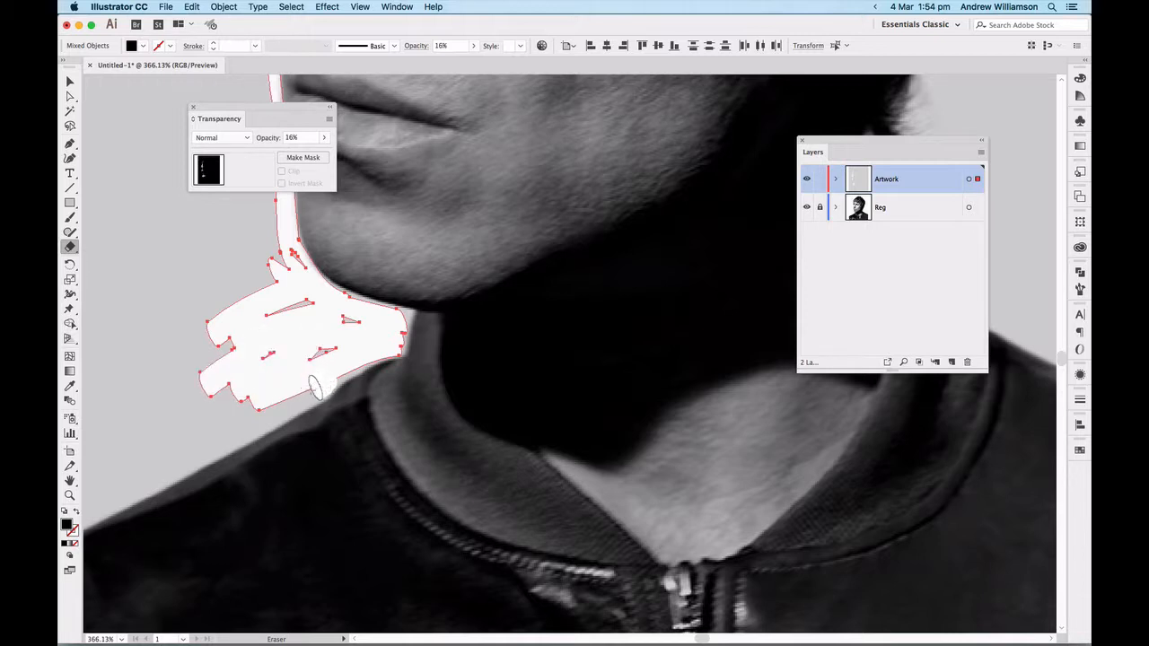
pyautogui.moveTo(315, 386); pyautogui.dragTo(220, 438)
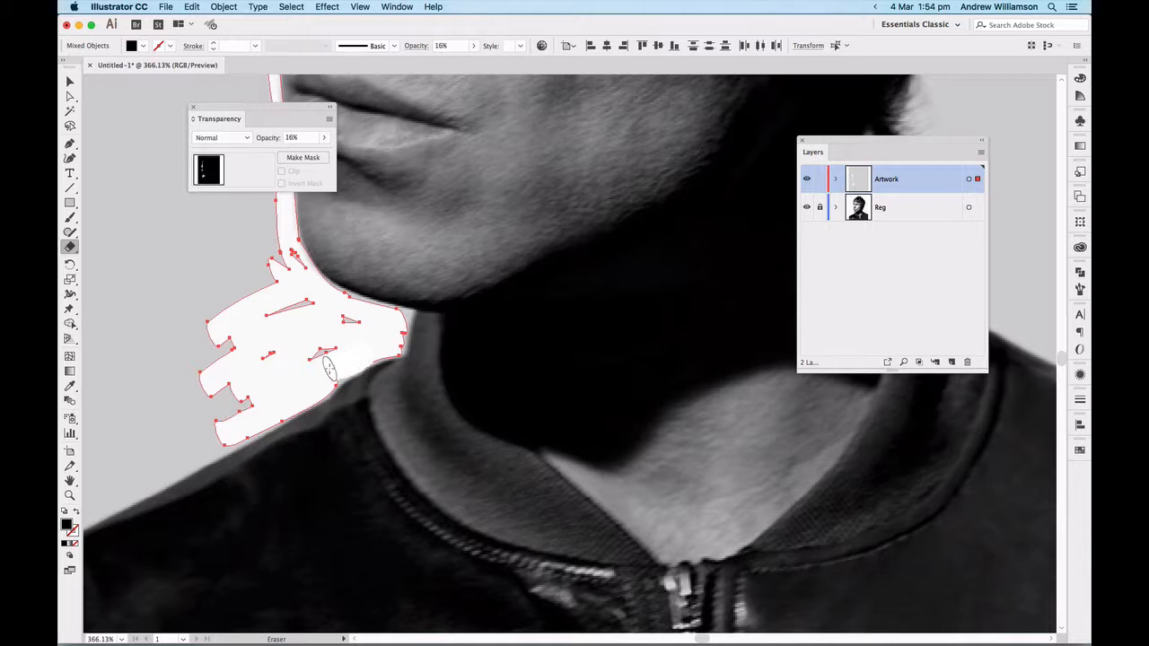
pyautogui.moveTo(265, 384)
pyautogui.mouseDown()
pyautogui.moveTo(386, 268)
pyautogui.moveTo(337, 326)
pyautogui.moveTo(276, 356)
pyautogui.mouseUp()
pyautogui.moveTo(362, 269)
pyautogui.mouseDown()
pyautogui.moveTo(284, 330)
pyautogui.moveTo(305, 286)
pyautogui.moveTo(269, 328)
pyautogui.moveTo(458, 219)
pyautogui.moveTo(458, 240)
pyautogui.moveTo(436, 262)
pyautogui.moveTo(290, 316)
pyautogui.moveTo(285, 325)
pyautogui.moveTo(308, 319)
pyautogui.moveTo(287, 334)
pyautogui.mouseUp()
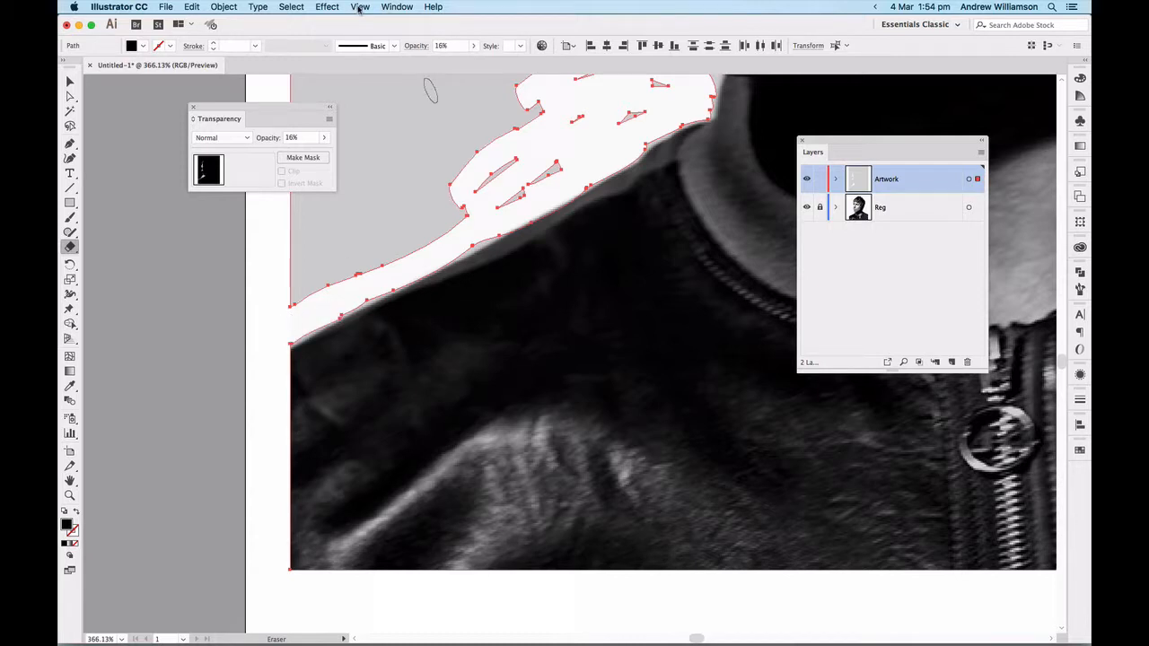
# Step: Fit the artboard in the window, raise the erased rectangle's opacity to 100% and deselect it to preview the cut-out
pyautogui.click(359, 7)
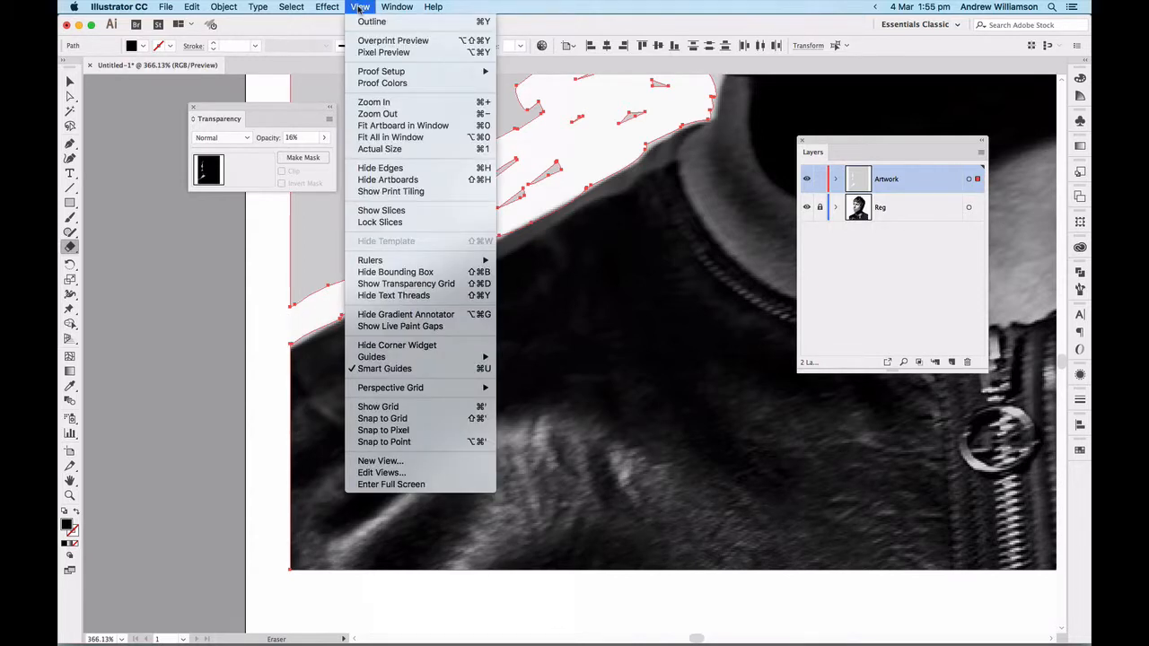
pyautogui.click(402, 126)
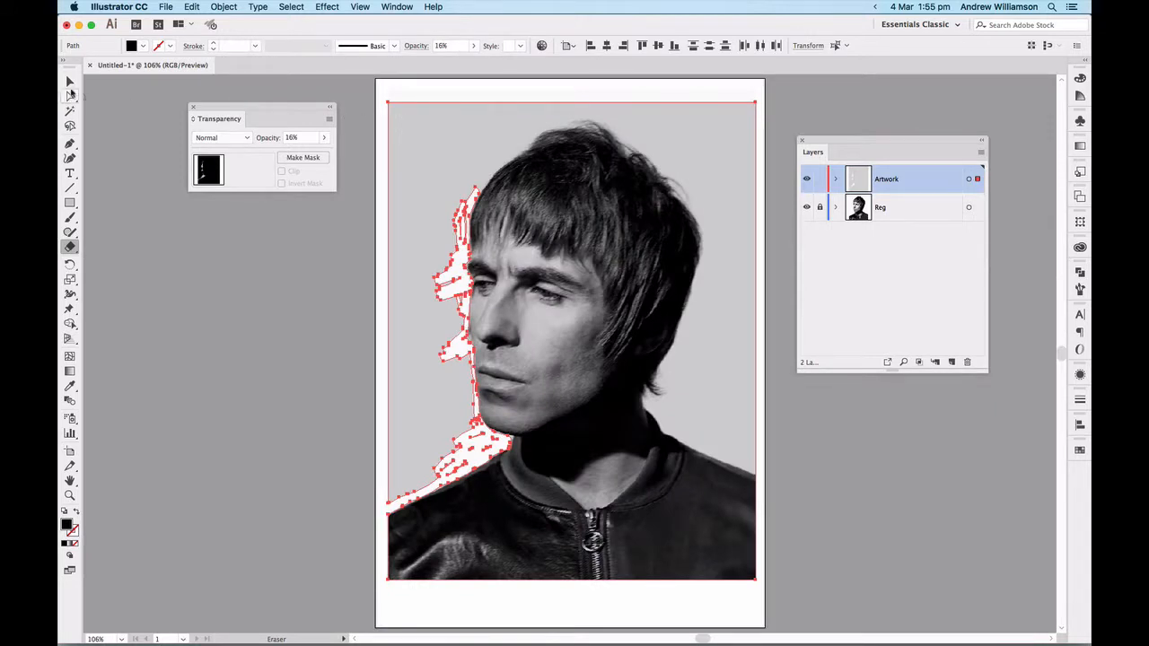
pyautogui.click(69, 89)
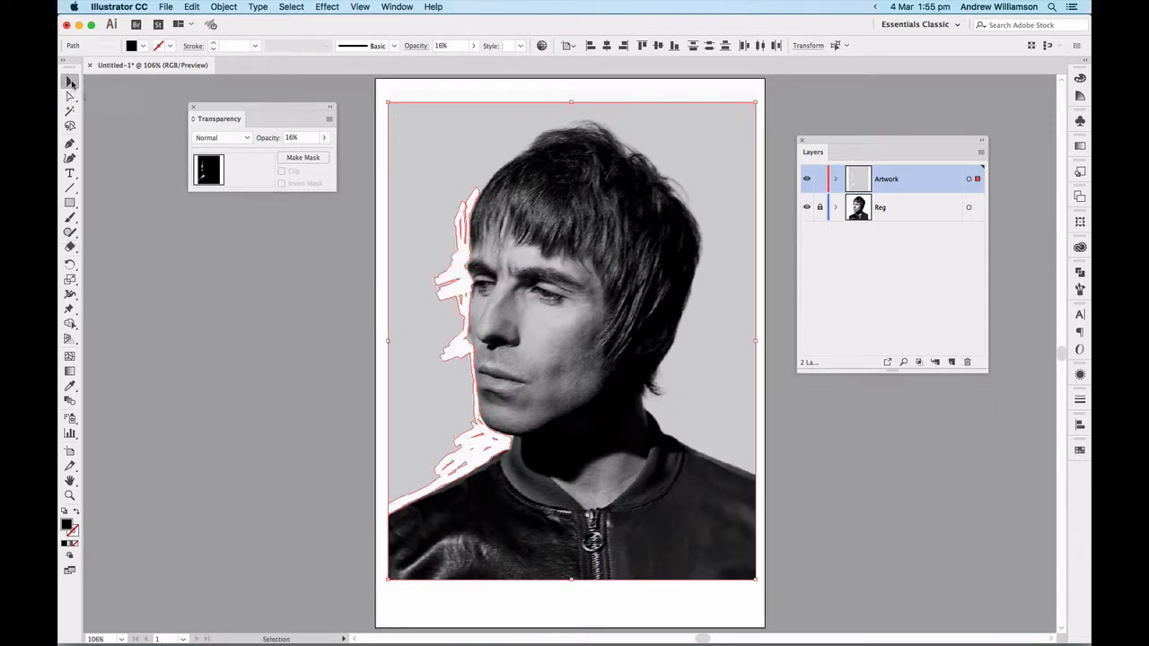
pyautogui.click(323, 140)
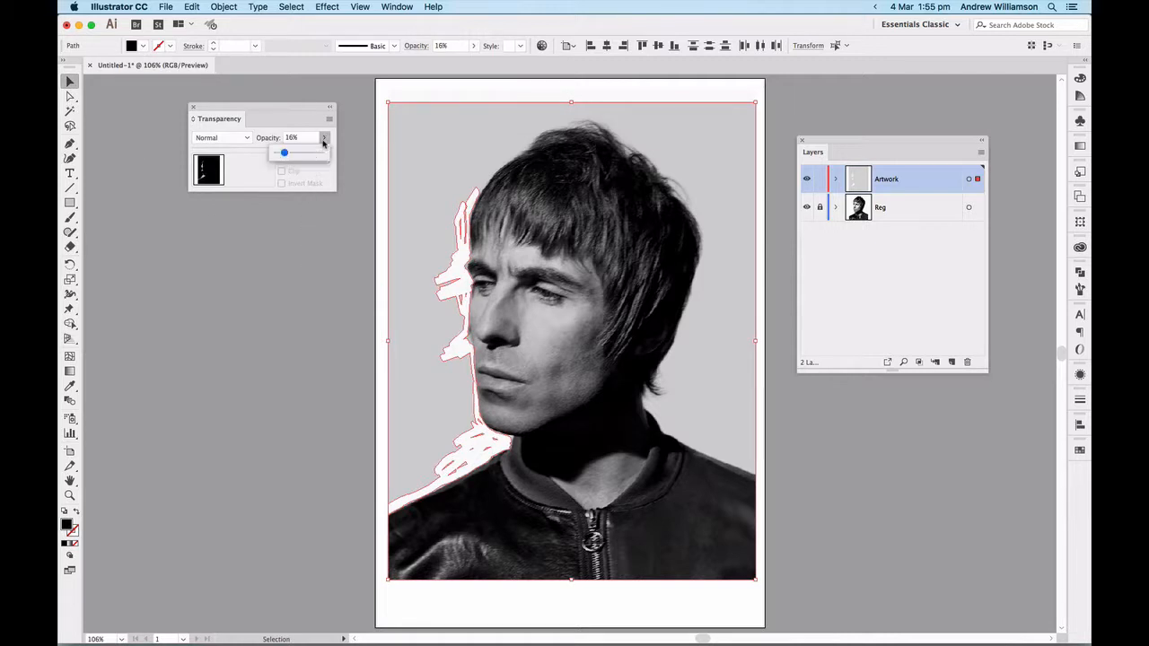
pyautogui.moveTo(284, 155); pyautogui.dragTo(321, 154)
pyautogui.click(357, 210)
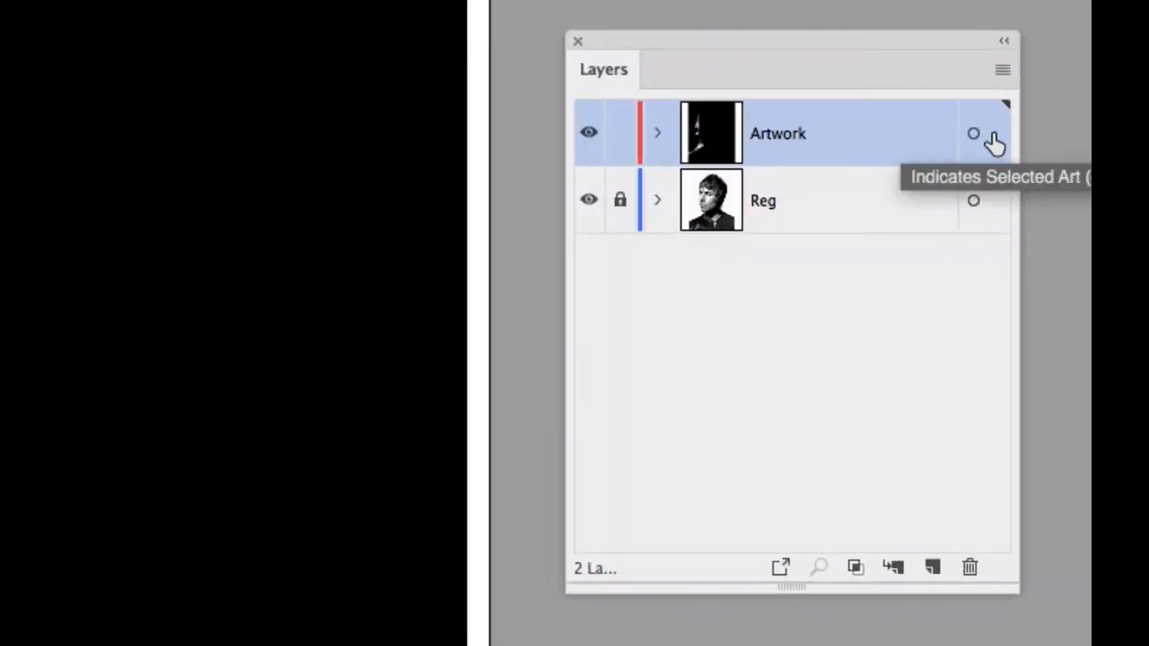
# Step: Reselect the art on the Artwork layer and set its opacity to 16%
pyautogui.click(994, 139)
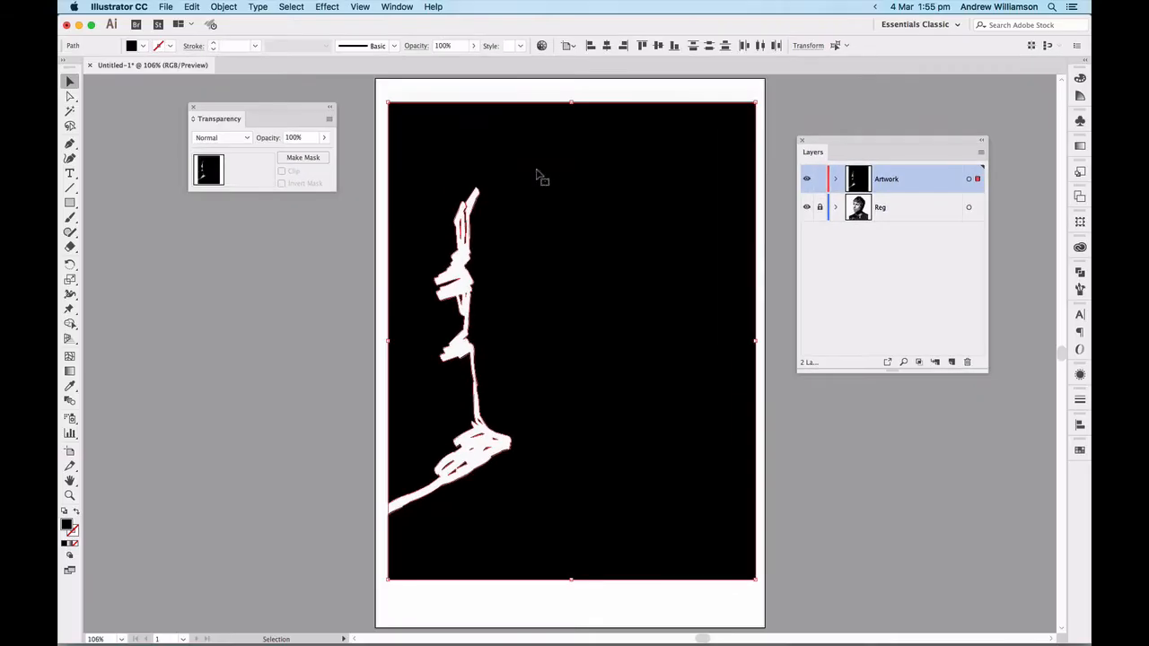
pyautogui.click(325, 139)
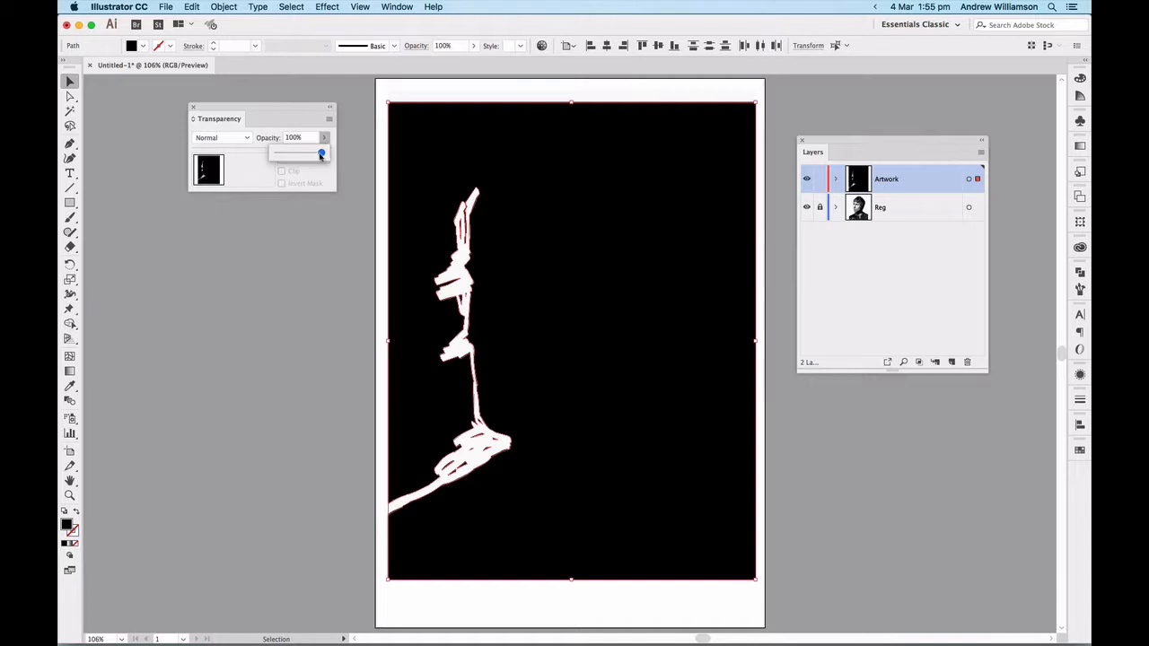
pyautogui.moveTo(321, 154); pyautogui.dragTo(291, 153)
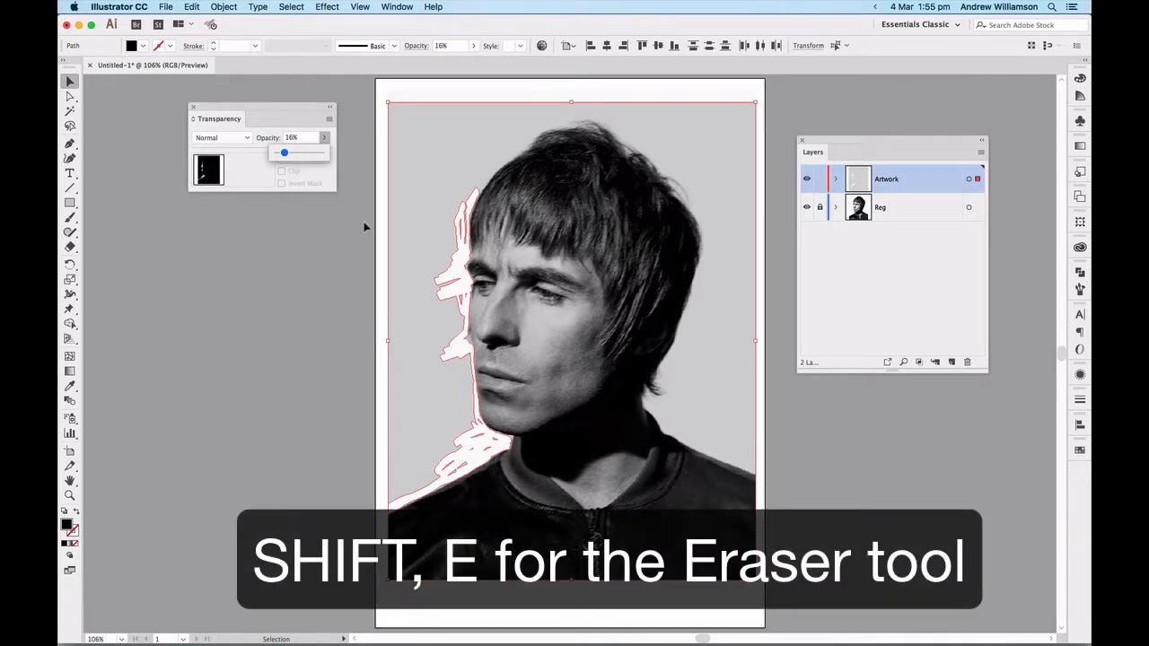
# Step: Select the translucent rectangle and erase another stroke of it in the background beside the forehead with the Eraser tool
pyautogui.click(417, 241)
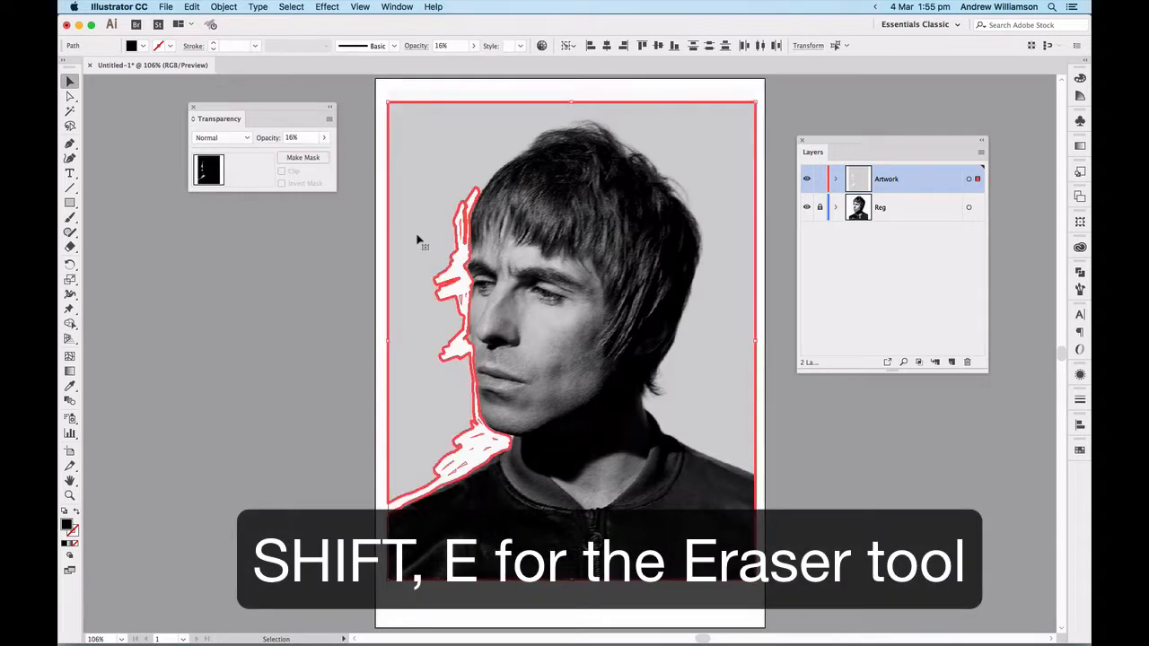
pyautogui.hotkey('shift', 'e')
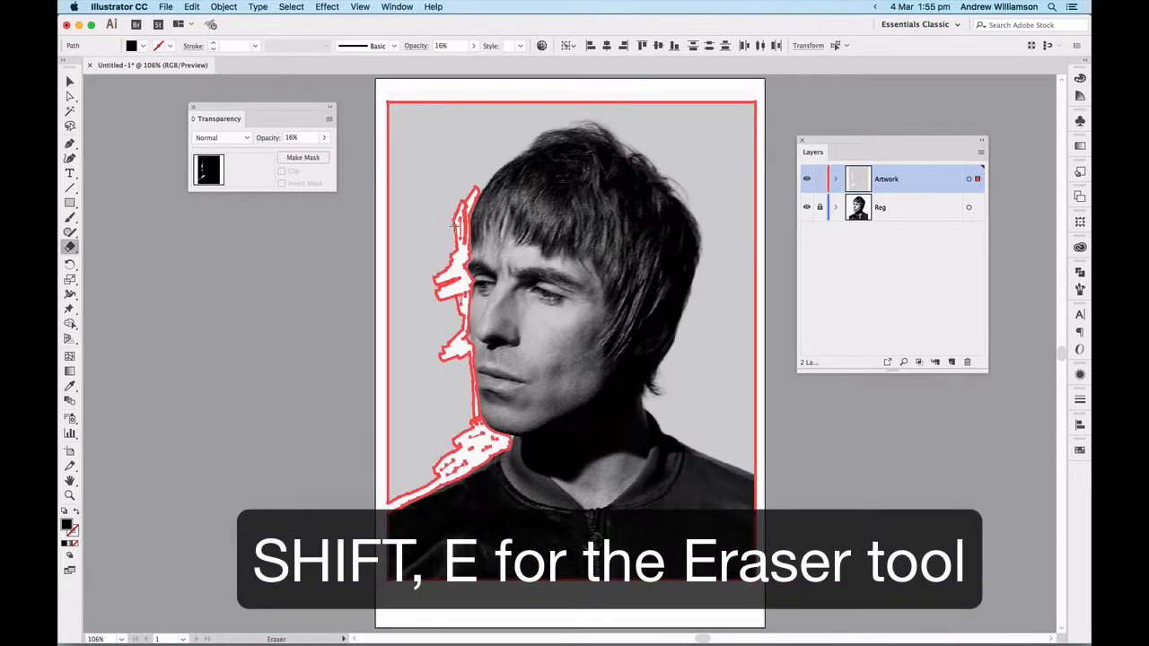
pyautogui.moveTo(448, 248); pyautogui.dragTo(440, 221)
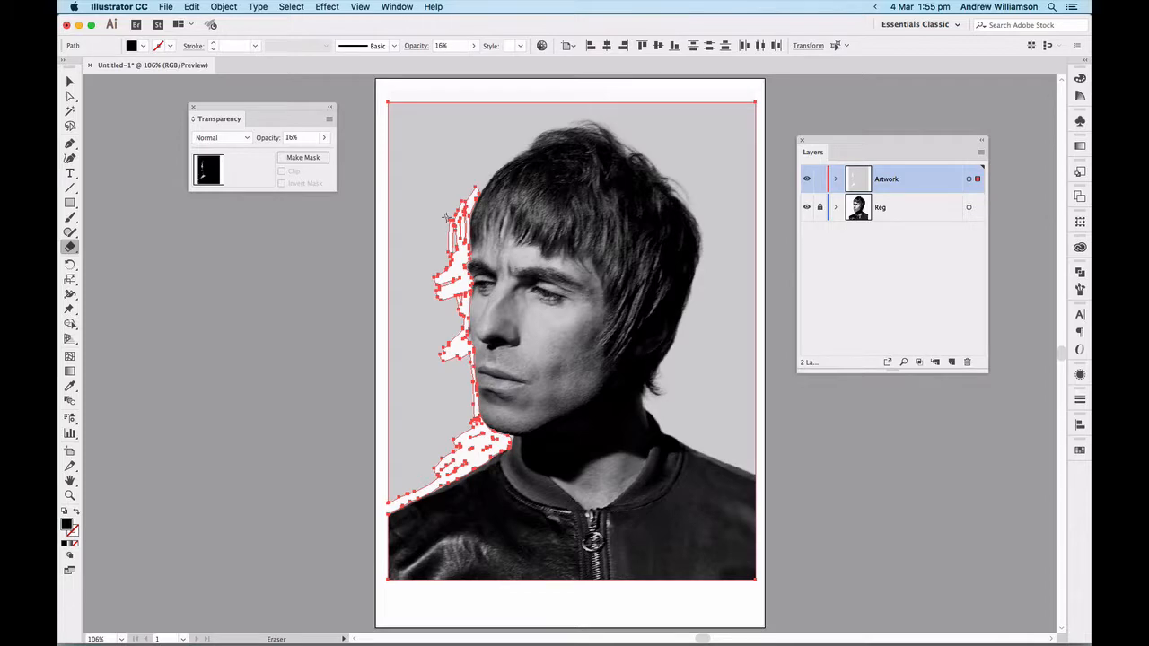
# Step: Erase a strip of the rectangle along the hair outline, from above the forehead over the crown
pyautogui.press('super')
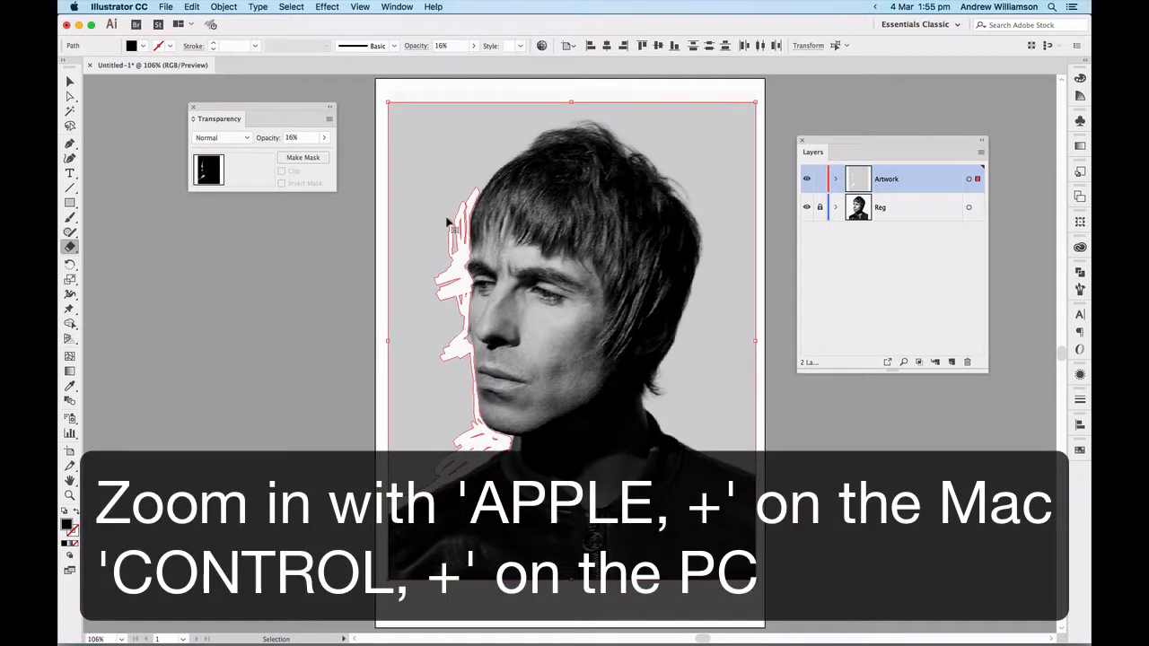
pyautogui.press('super+equal')
pyautogui.press('super+equal')
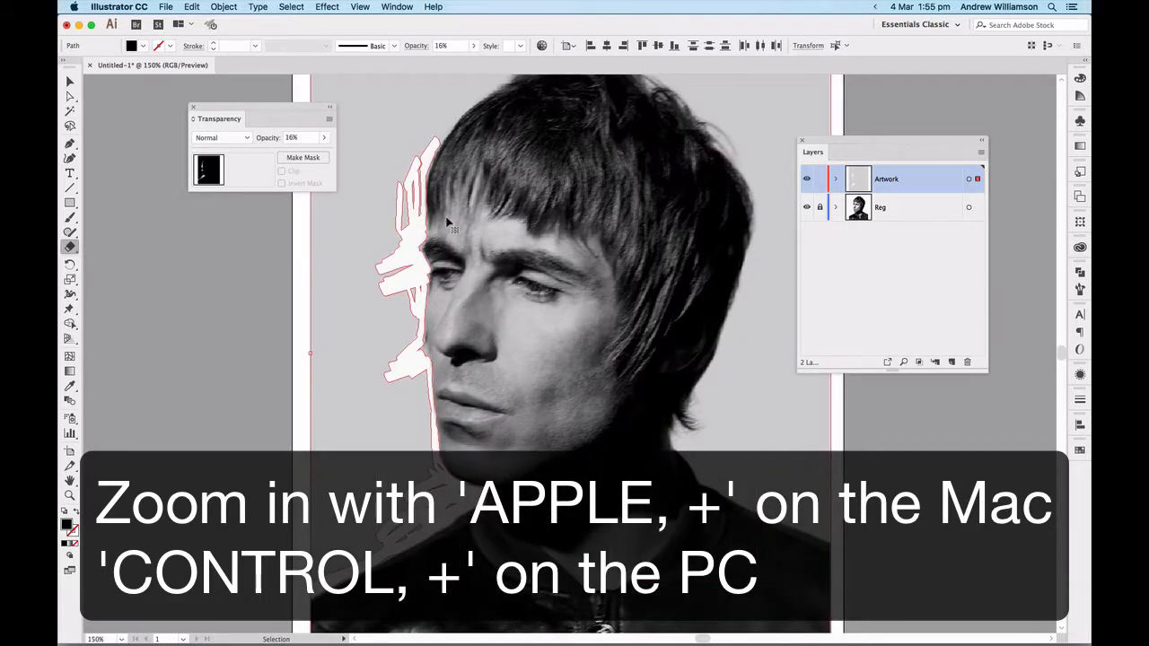
pyautogui.press('super+equal')
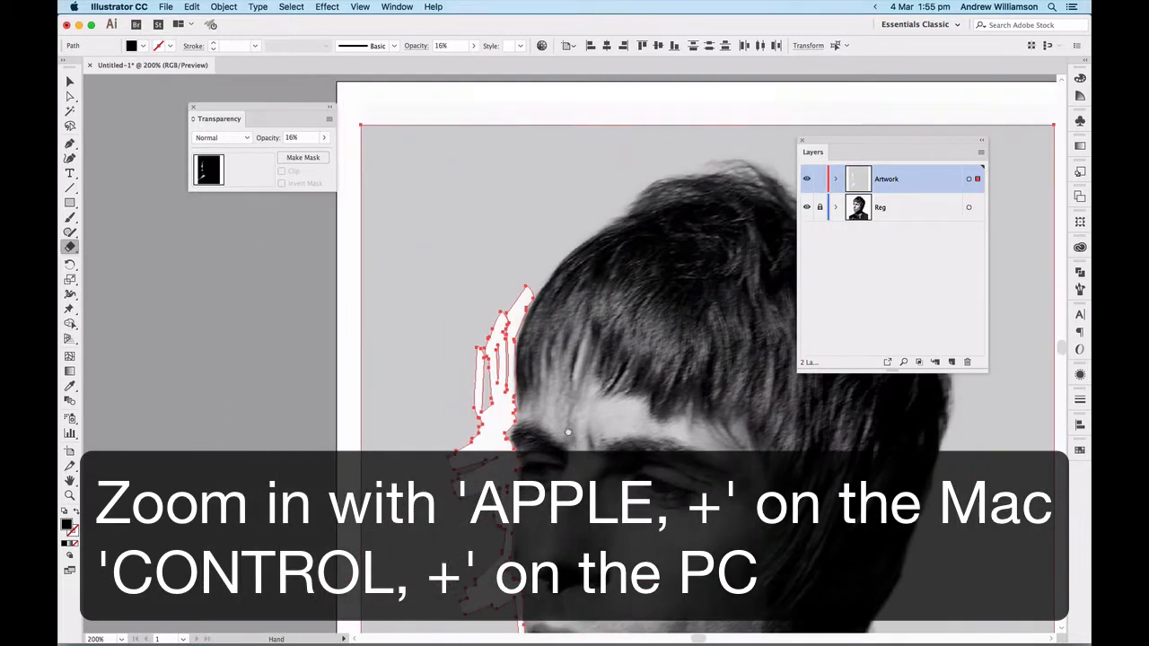
pyautogui.moveTo(573, 235); pyautogui.dragTo(535, 277)
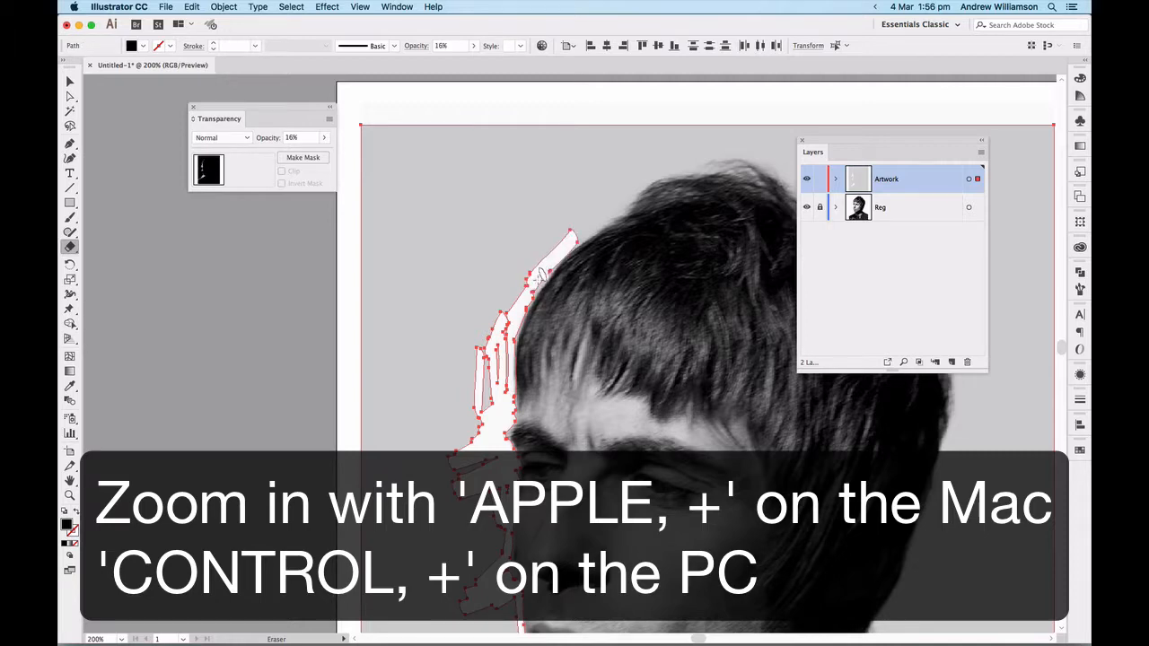
pyautogui.hscroll(-5, 526, 288)
pyautogui.scroll(2, 526, 288)
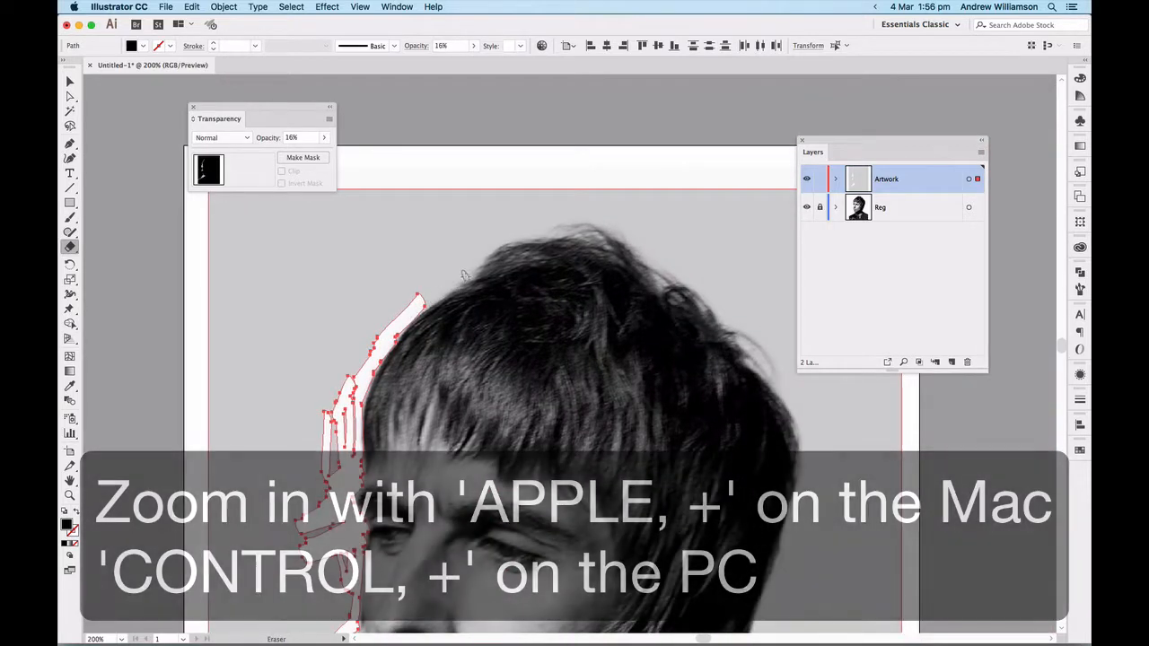
pyautogui.moveTo(466, 271); pyautogui.dragTo(416, 294)
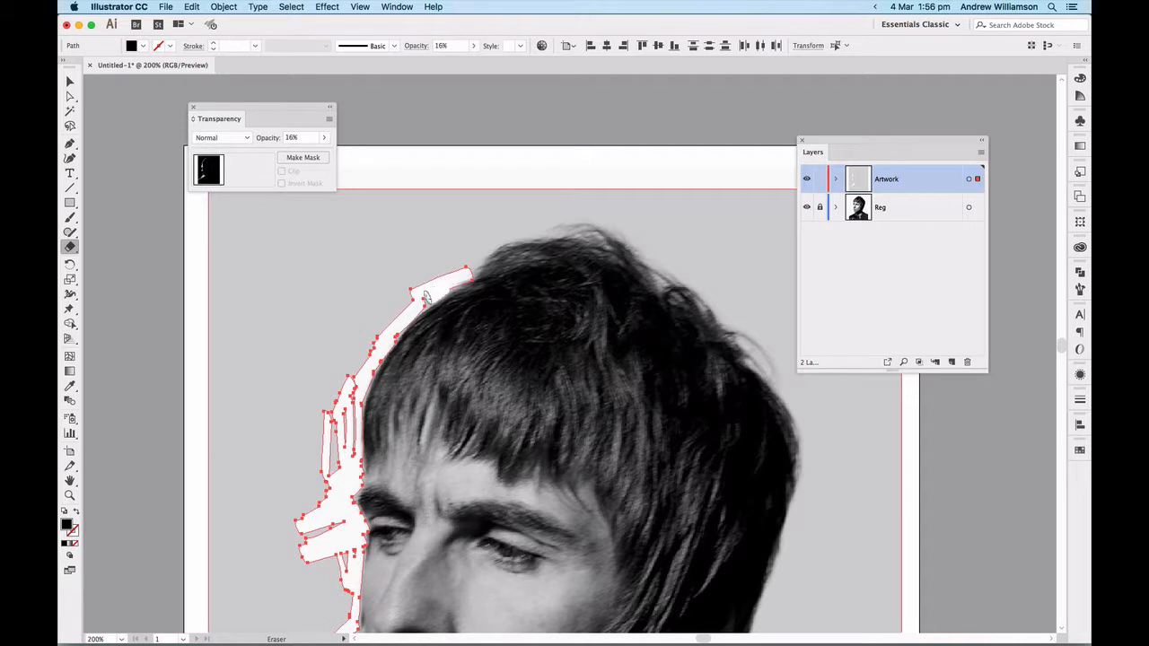
pyautogui.moveTo(494, 235)
pyautogui.mouseDown()
pyautogui.moveTo(467, 273)
pyautogui.moveTo(522, 233)
pyautogui.moveTo(591, 216)
pyautogui.moveTo(658, 239)
pyautogui.moveTo(650, 254)
pyautogui.moveTo(698, 284)
pyautogui.moveTo(559, 246)
pyautogui.mouseUp()
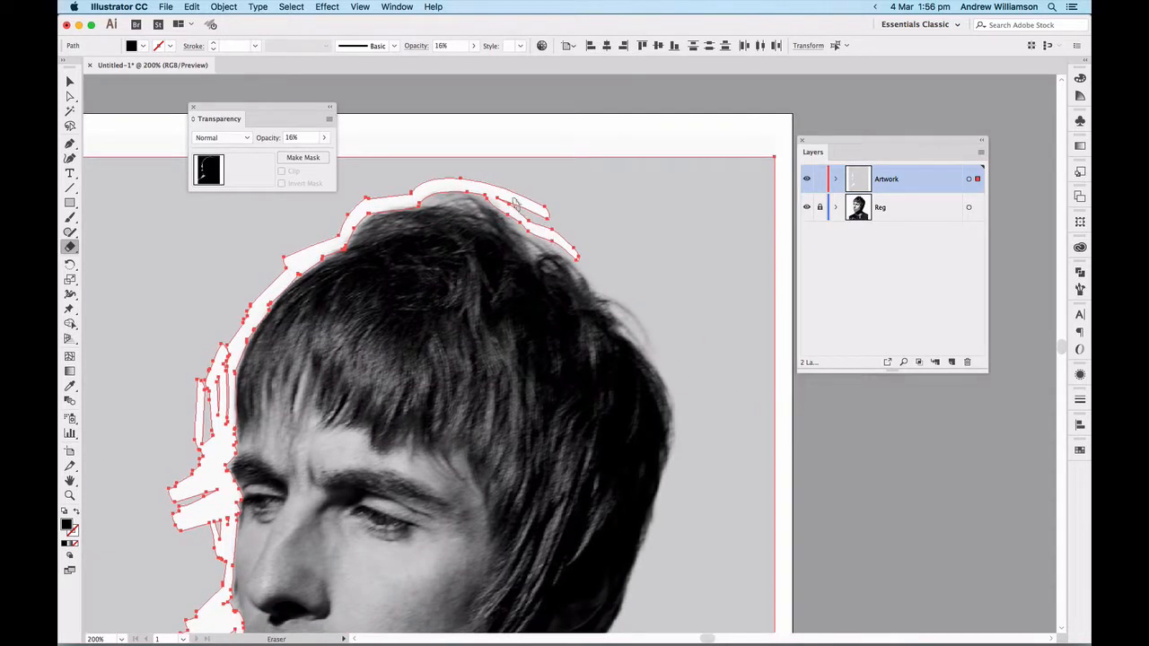
# Step: Erase broad strokes of the rectangle outward from the back of the crown into the background
pyautogui.moveTo(516, 204)
pyautogui.mouseDown()
pyautogui.moveTo(585, 255)
pyautogui.moveTo(629, 241)
pyautogui.moveTo(592, 236)
pyautogui.moveTo(603, 233)
pyautogui.mouseUp()
pyautogui.moveTo(540, 205); pyautogui.dragTo(651, 230)
pyautogui.moveTo(581, 212)
pyautogui.mouseDown()
pyautogui.moveTo(666, 243)
pyautogui.moveTo(583, 214)
pyautogui.moveTo(580, 198)
pyautogui.moveTo(618, 199)
pyautogui.mouseUp()
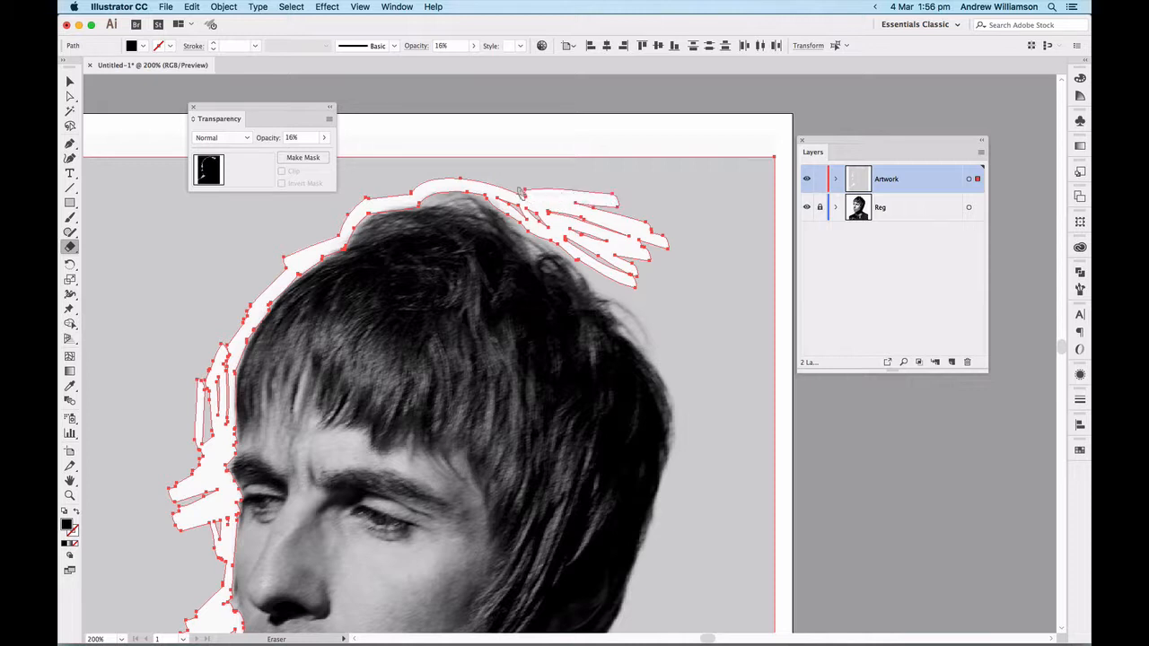
pyautogui.moveTo(513, 190); pyautogui.dragTo(588, 185)
pyautogui.moveTo(485, 180); pyautogui.dragTo(569, 178)
pyautogui.scroll(-3, 501, 190)
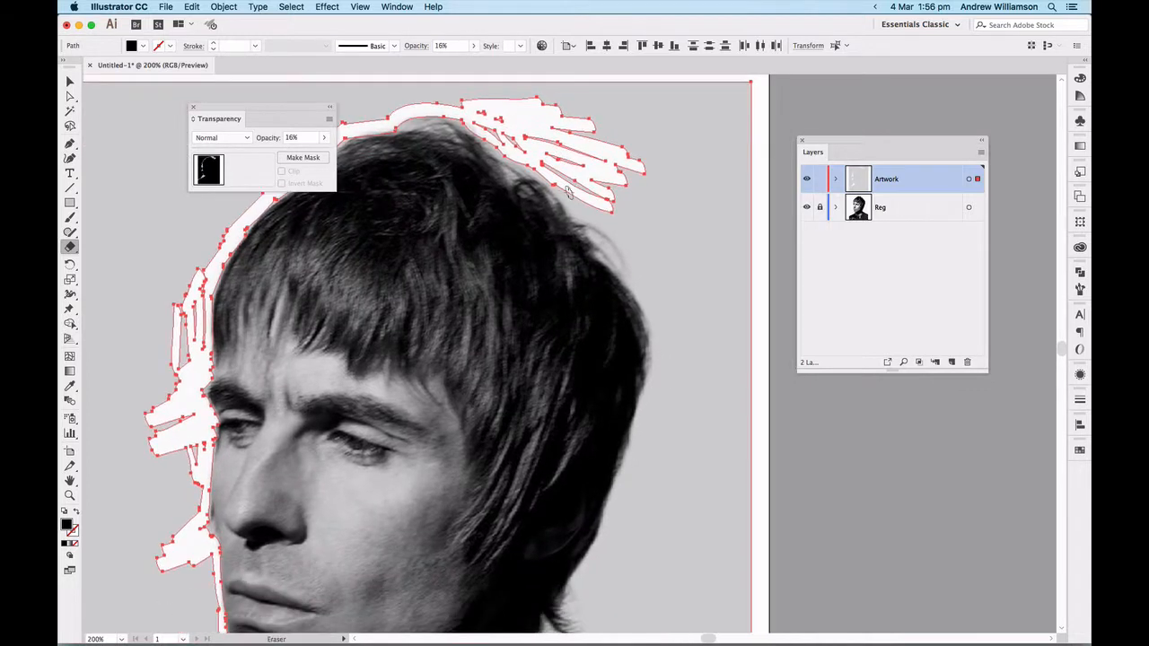
pyautogui.moveTo(567, 211)
pyautogui.mouseDown()
pyautogui.moveTo(618, 220)
pyautogui.moveTo(578, 214)
pyautogui.moveTo(656, 263)
pyautogui.mouseUp()
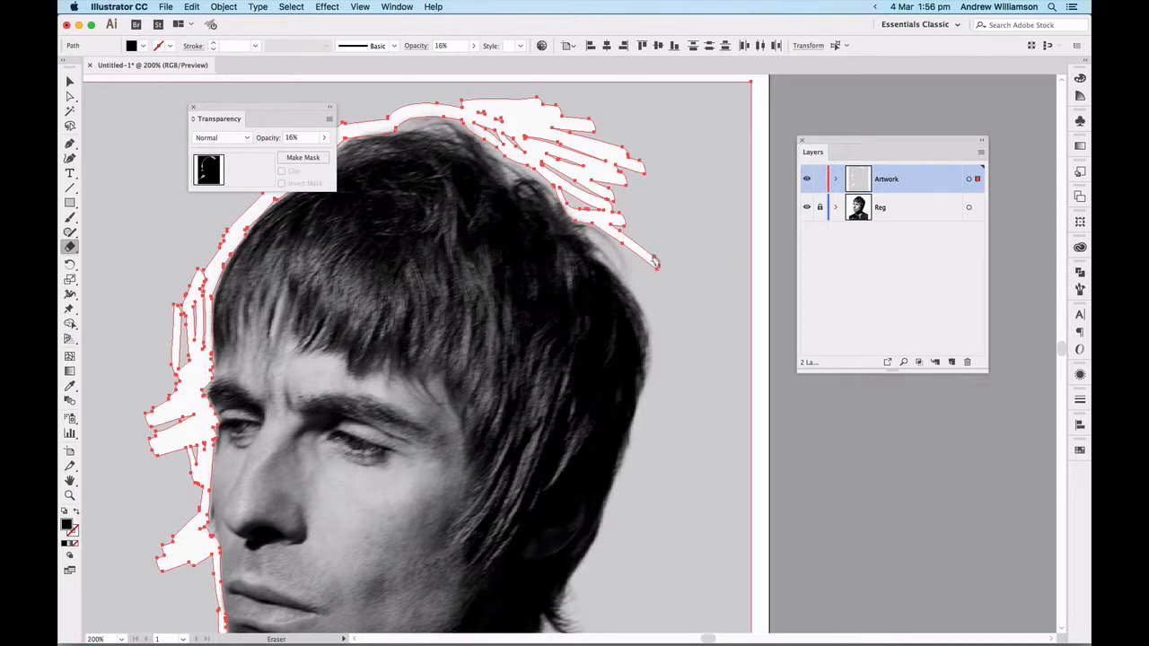
# Step: Erase two strokes of the rectangle in the background just in front of the lips
pyautogui.press('super+0')
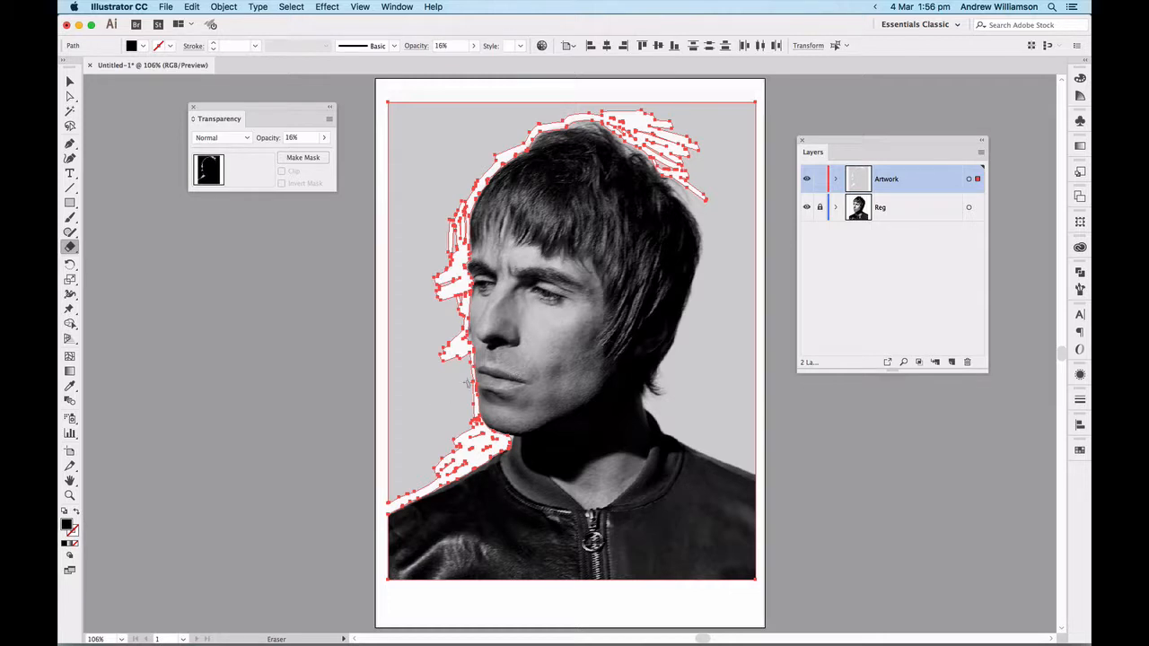
pyautogui.press('z')
pyautogui.moveTo(423, 346)
pyautogui.mouseDown()
pyautogui.moveTo(510, 438)
pyautogui.moveTo(502, 419)
pyautogui.mouseUp()
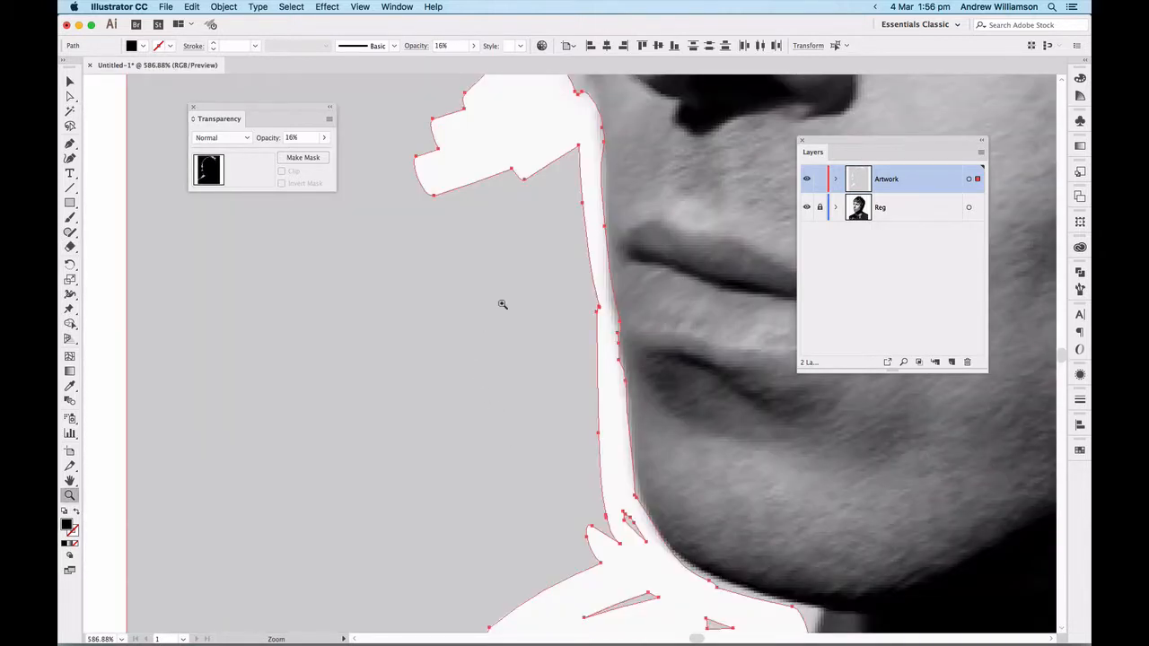
pyautogui.hotkey('shift', 'e')
pyautogui.moveTo(557, 155); pyautogui.dragTo(592, 323)
pyautogui.moveTo(541, 166); pyautogui.dragTo(582, 321)
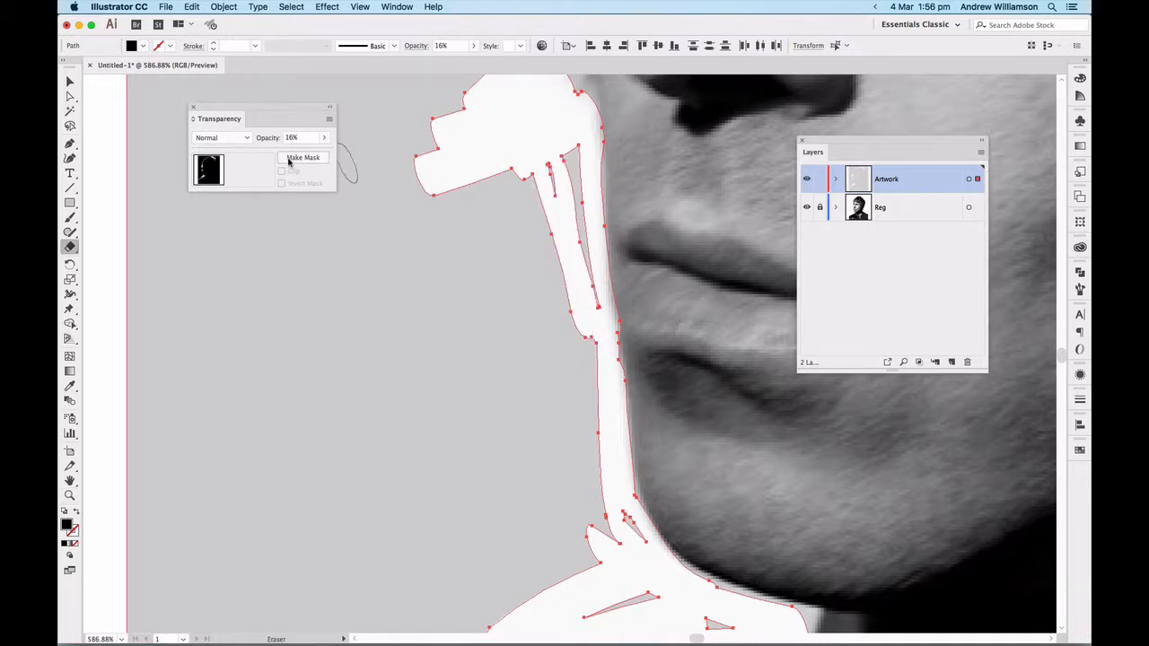
# Step: Set the Eraser's angle to 34° and erase wide strokes of the background in front of the mouth and chin
pyautogui.doubleClick(70, 248)
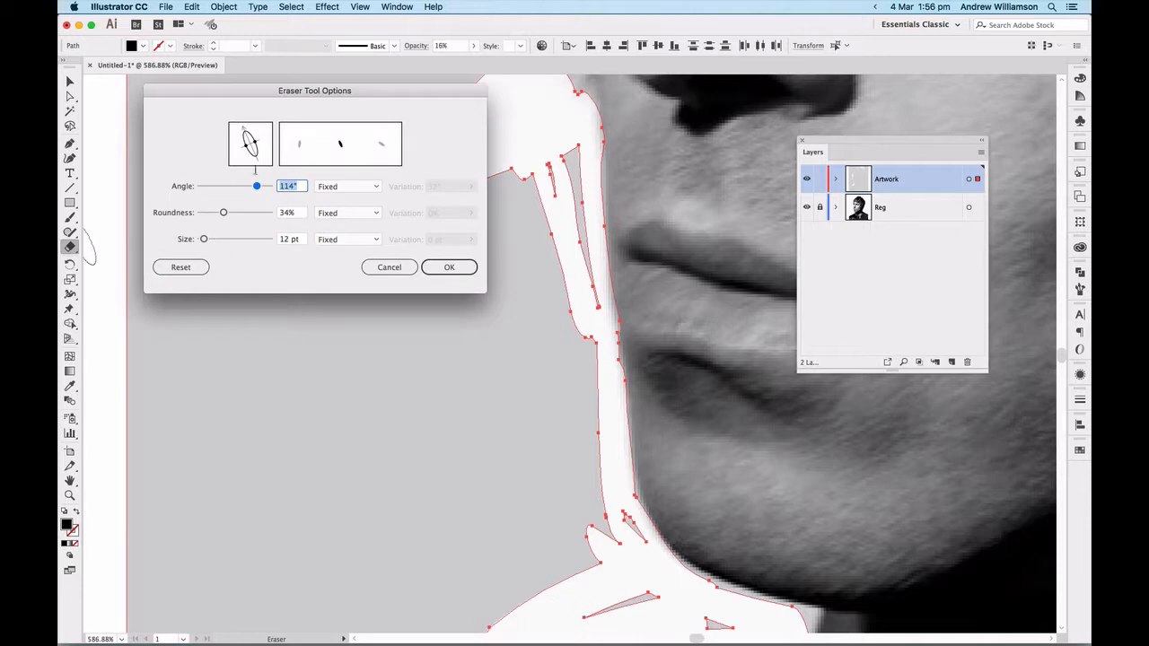
pyautogui.moveTo(256, 186); pyautogui.dragTo(241, 185)
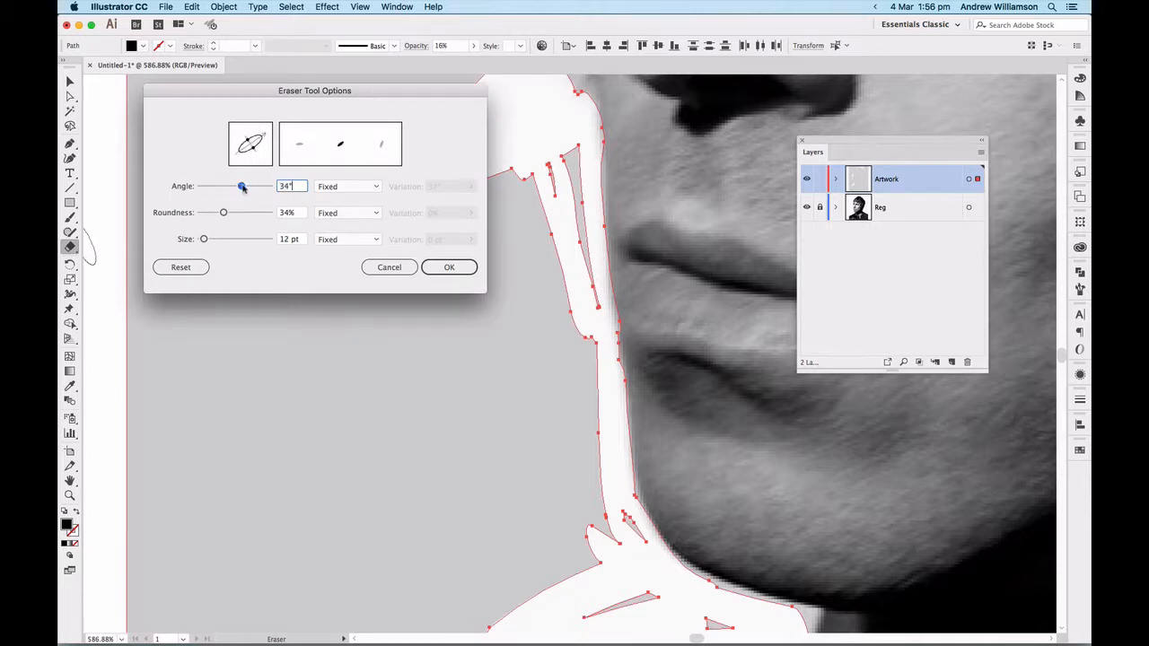
pyautogui.click(449, 267)
pyautogui.moveTo(497, 178); pyautogui.dragTo(549, 352)
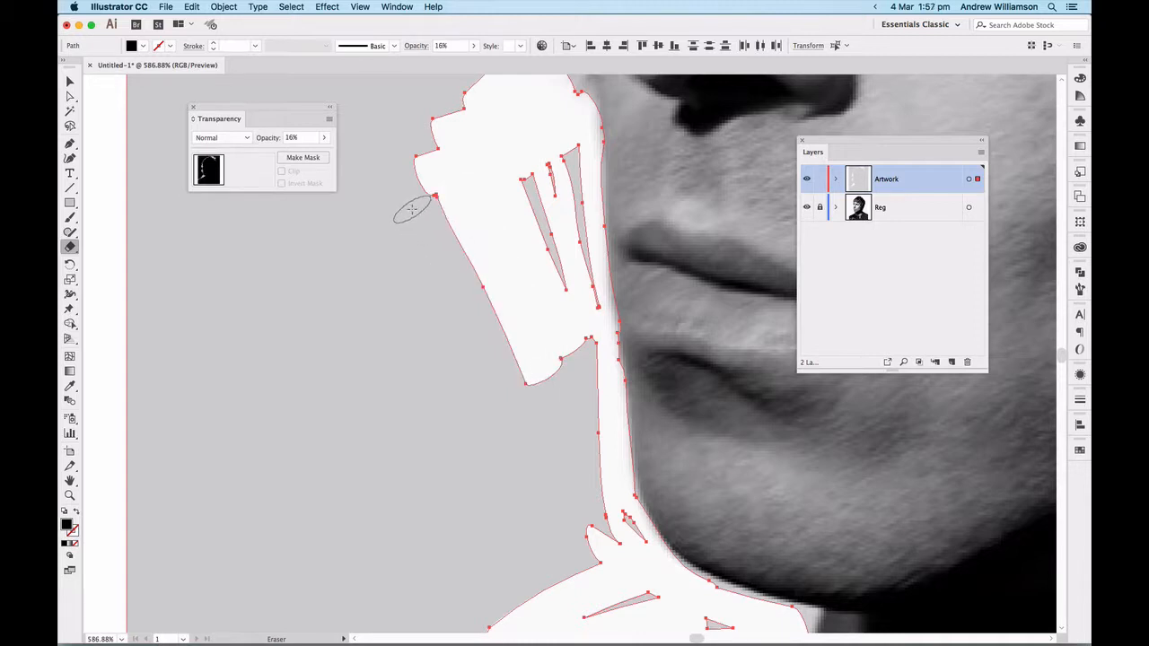
pyautogui.moveTo(406, 210)
pyautogui.mouseDown()
pyautogui.moveTo(482, 369)
pyautogui.moveTo(496, 352)
pyautogui.moveTo(507, 379)
pyautogui.mouseUp()
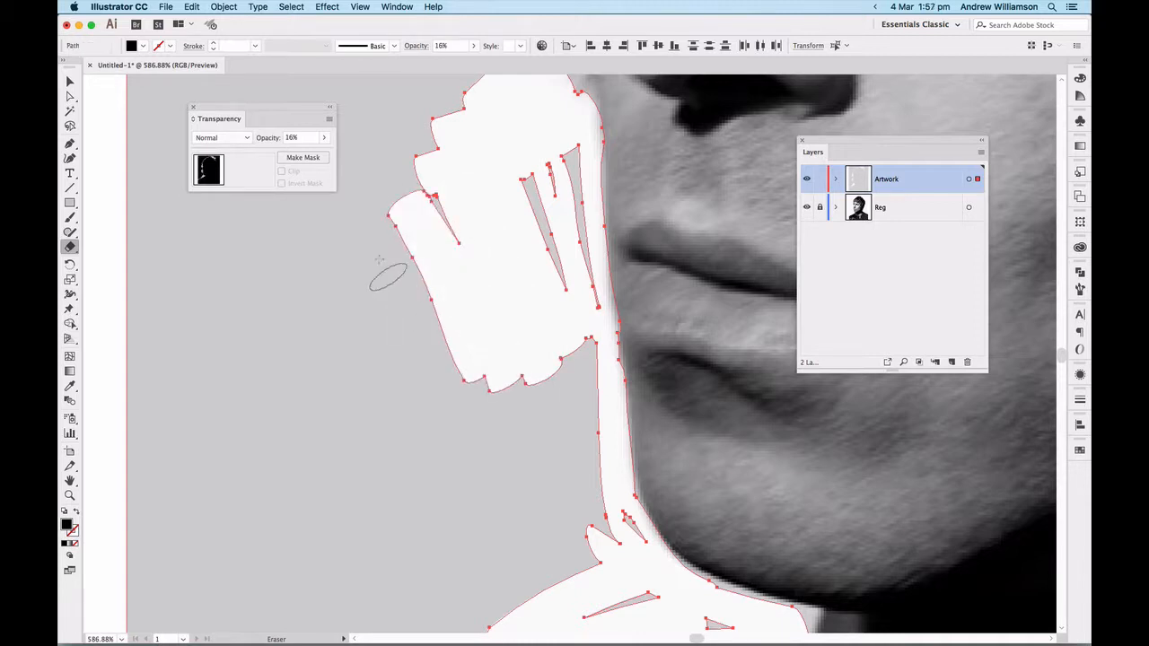
pyautogui.moveTo(373, 229); pyautogui.dragTo(477, 434)
pyautogui.moveTo(573, 360)
pyautogui.mouseDown()
pyautogui.moveTo(483, 396)
pyautogui.moveTo(565, 380)
pyautogui.moveTo(510, 410)
pyautogui.mouseUp()
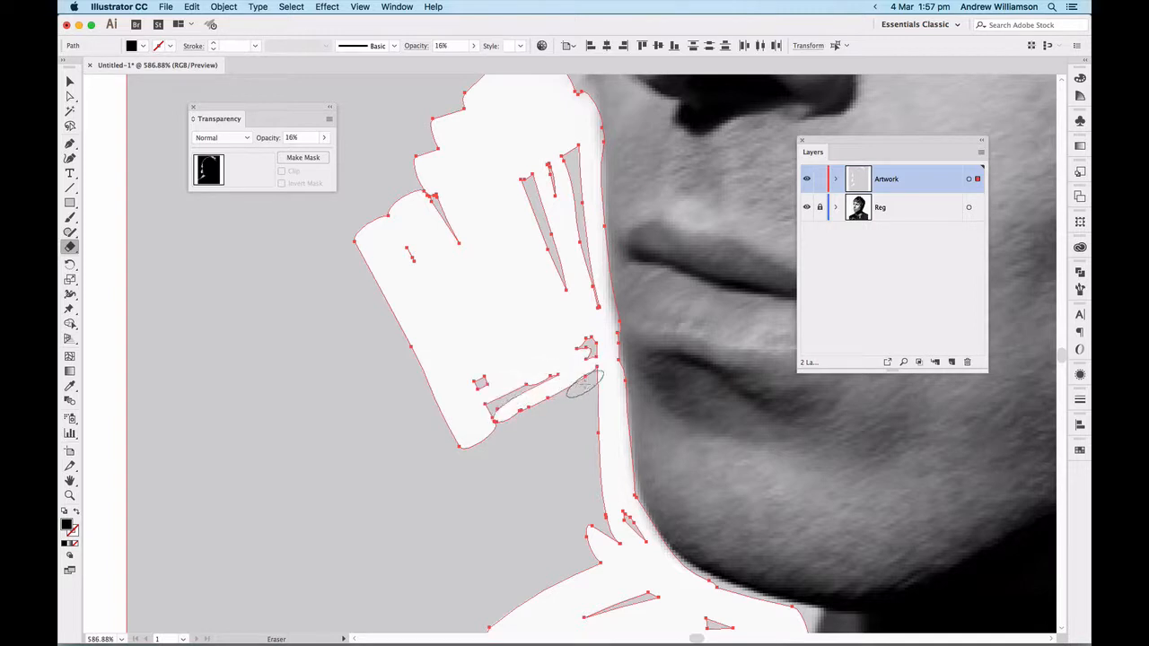
pyautogui.moveTo(584, 384)
pyautogui.mouseDown()
pyautogui.moveTo(506, 426)
pyautogui.moveTo(545, 417)
pyautogui.moveTo(456, 456)
pyautogui.mouseUp()
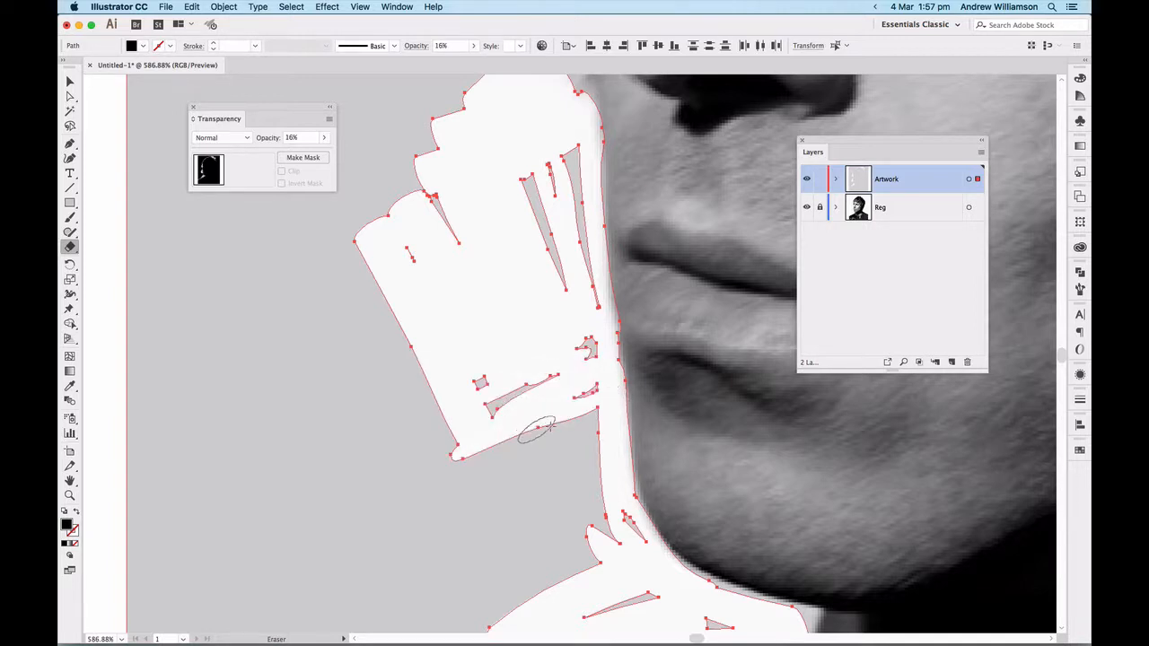
pyautogui.moveTo(530, 482); pyautogui.dragTo(392, 351)
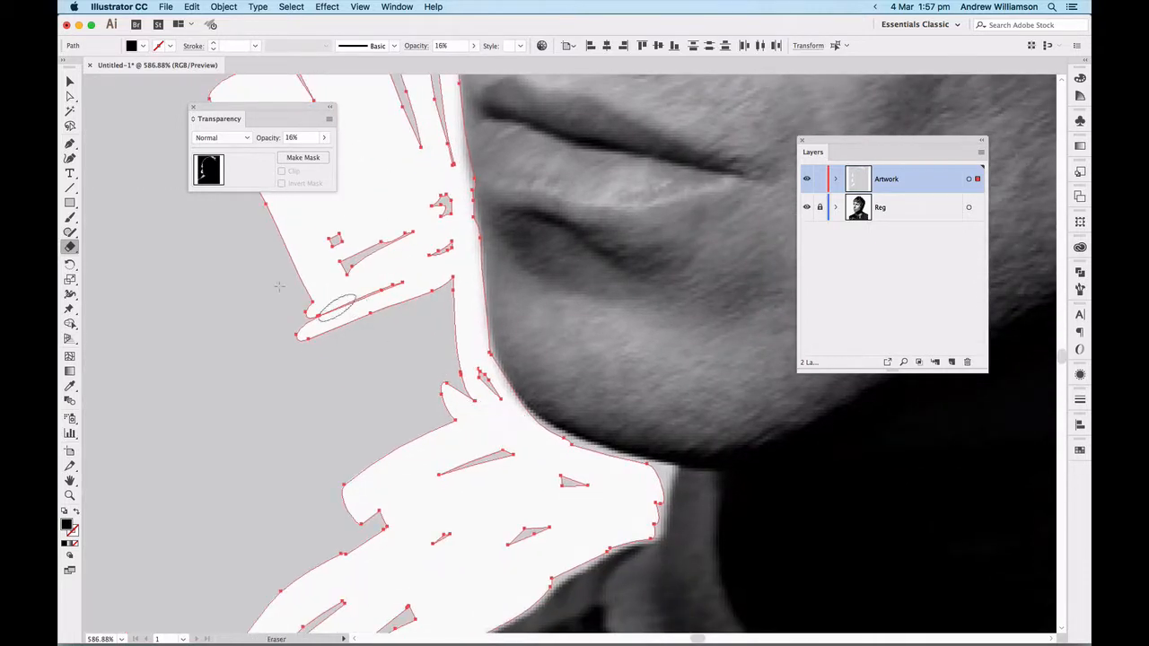
# Step: Set the Eraser's size to 7 pt and trim the rectangle closely along the underside of the chin and the front of the neck
pyautogui.doubleClick(70, 248)
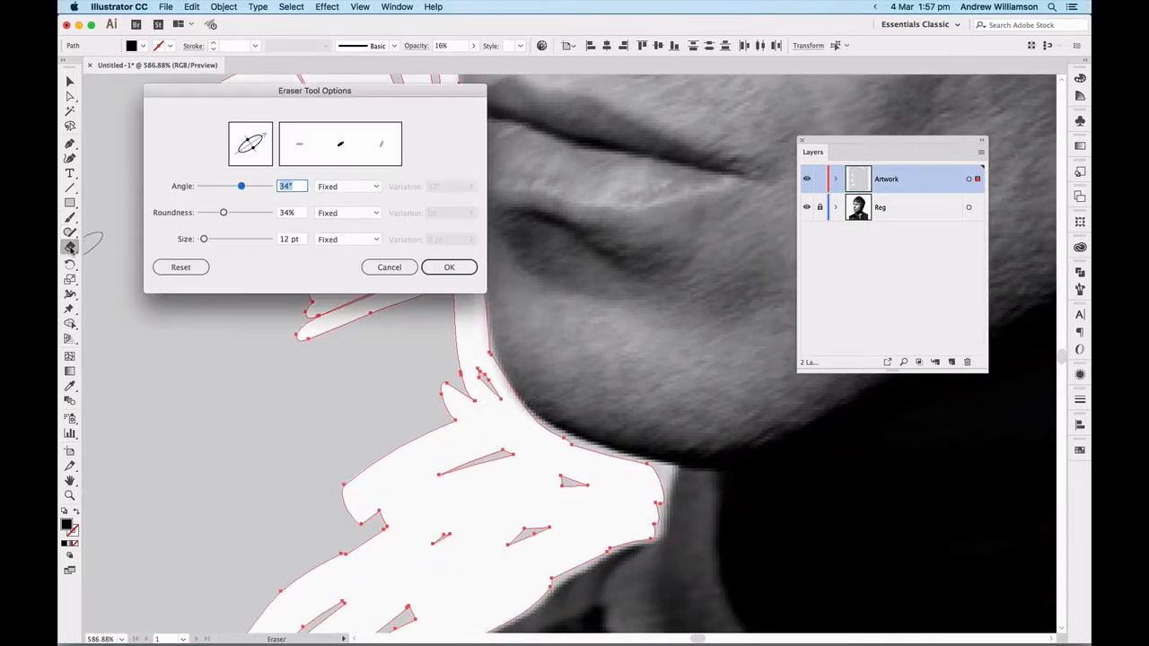
pyautogui.click(204, 239)
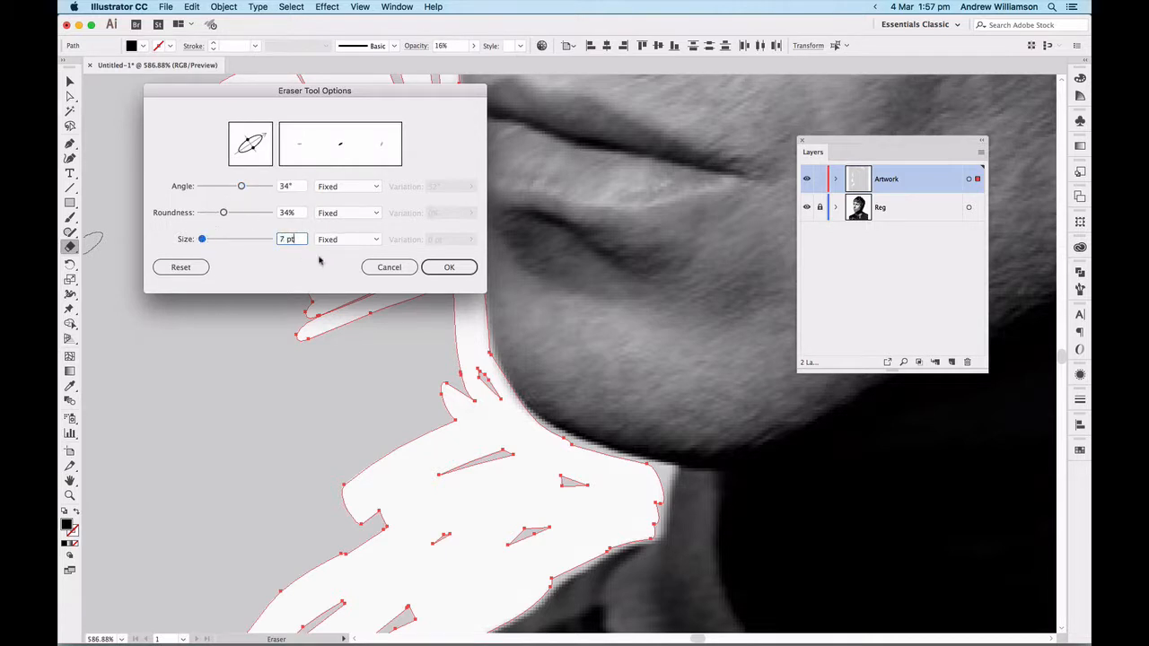
pyautogui.click(431, 269)
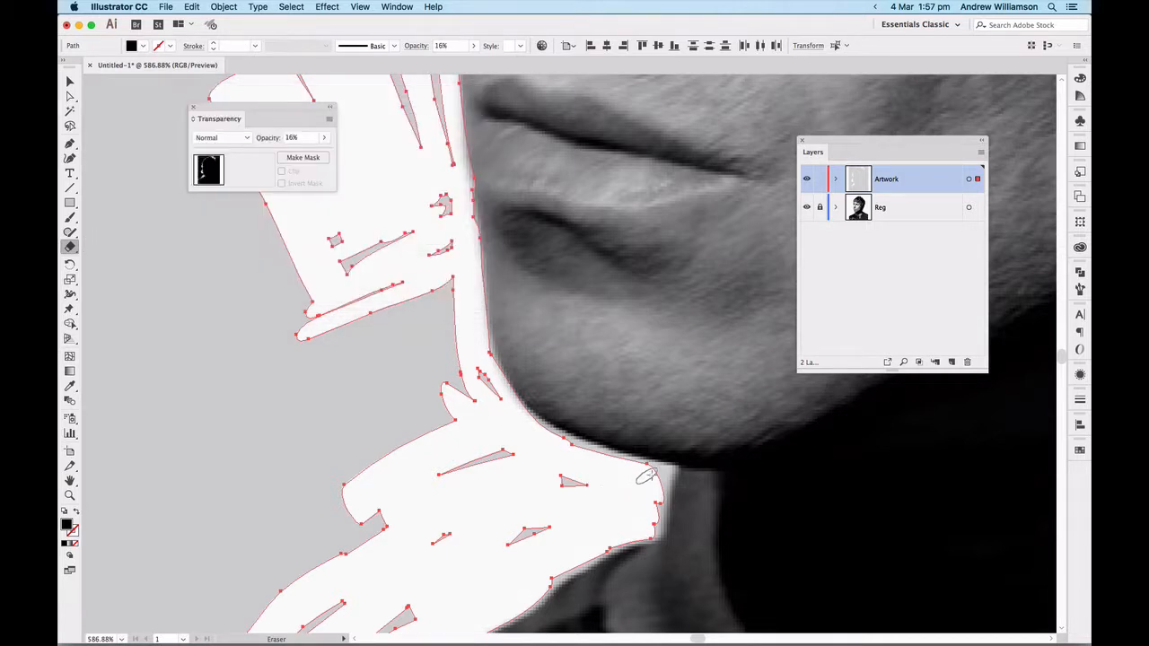
pyautogui.moveTo(663, 474)
pyautogui.mouseDown()
pyautogui.moveTo(563, 454)
pyautogui.moveTo(612, 462)
pyautogui.moveTo(516, 423)
pyautogui.mouseUp()
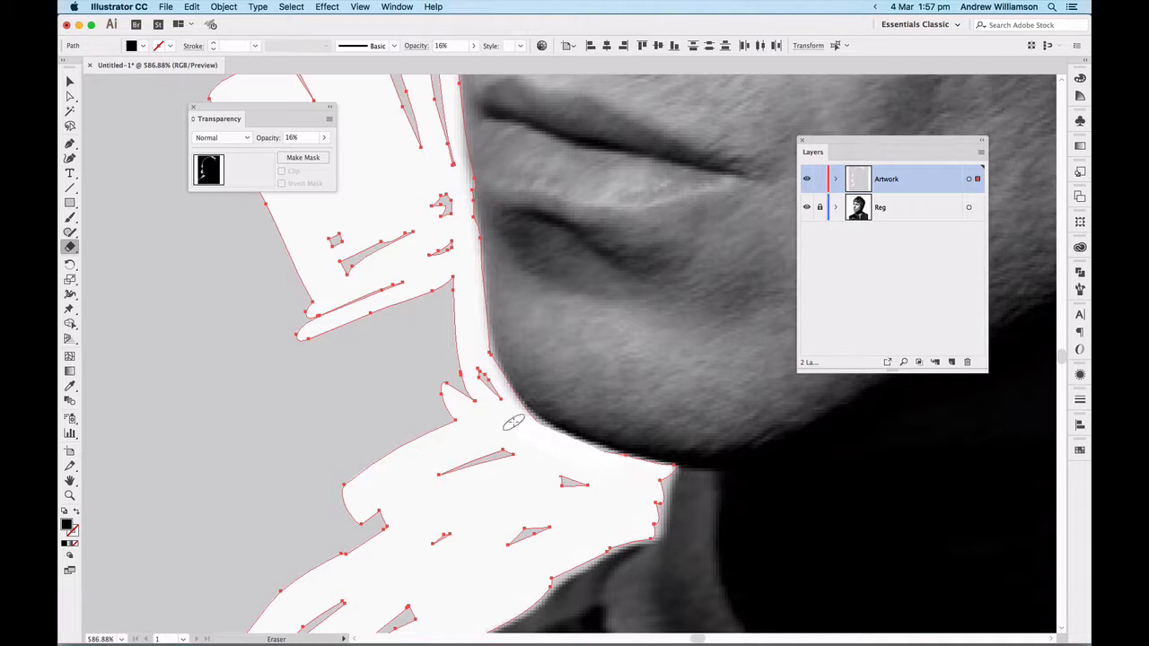
pyautogui.moveTo(660, 478); pyautogui.dragTo(655, 537)
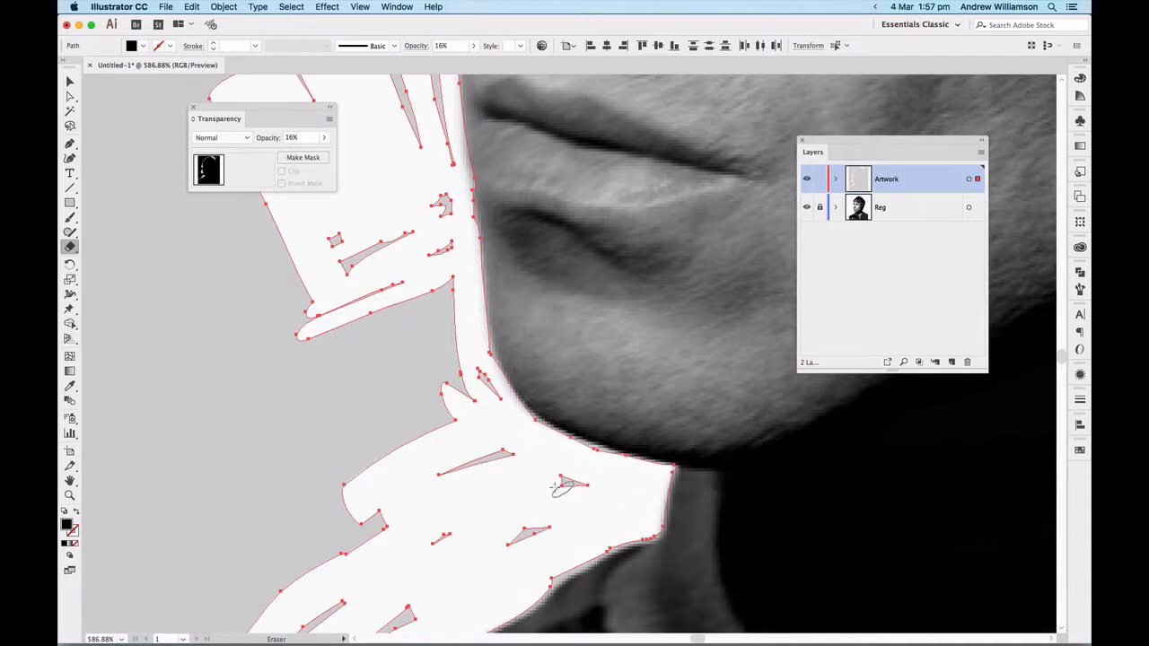
# Step: Trim the rectangle's remaining edge along the nose tip and above the upper lip
pyautogui.press('space')
pyautogui.moveTo(555, 490); pyautogui.dragTo(744, 630)
pyautogui.moveTo(588, 321); pyautogui.dragTo(560, 510)
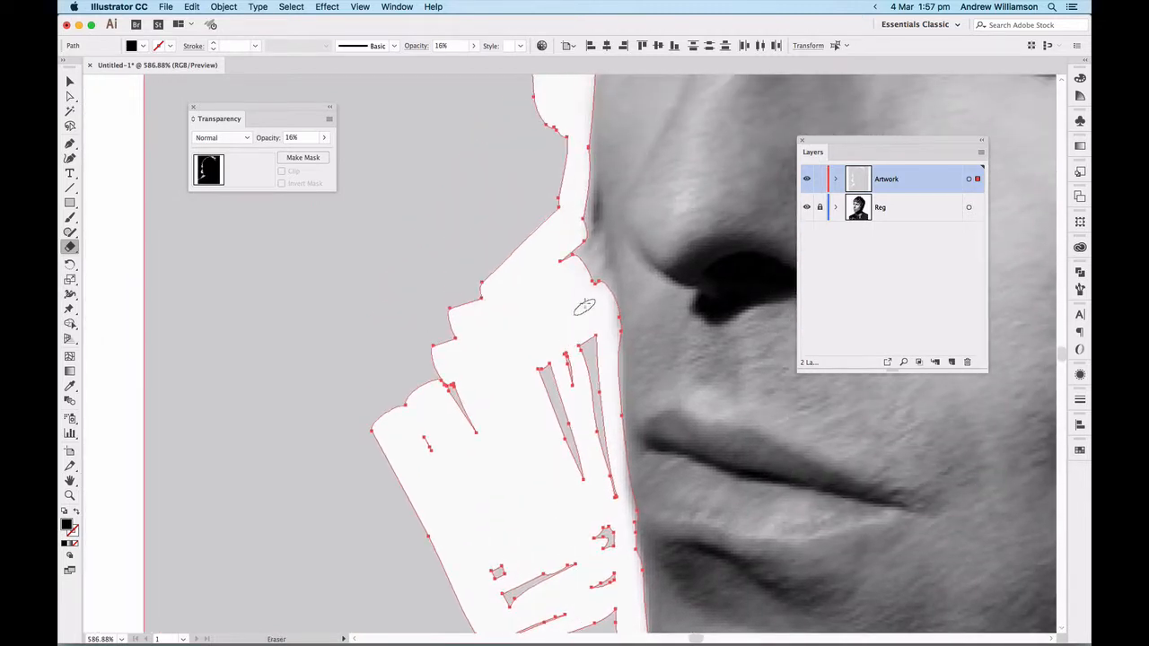
pyautogui.moveTo(591, 266)
pyautogui.mouseDown()
pyautogui.moveTo(564, 279)
pyautogui.moveTo(580, 255)
pyautogui.moveTo(559, 264)
pyautogui.moveTo(579, 205)
pyautogui.moveTo(557, 270)
pyautogui.moveTo(573, 289)
pyautogui.moveTo(589, 281)
pyautogui.moveTo(570, 294)
pyautogui.moveTo(600, 282)
pyautogui.moveTo(601, 327)
pyautogui.moveTo(606, 284)
pyautogui.moveTo(604, 323)
pyautogui.mouseUp()
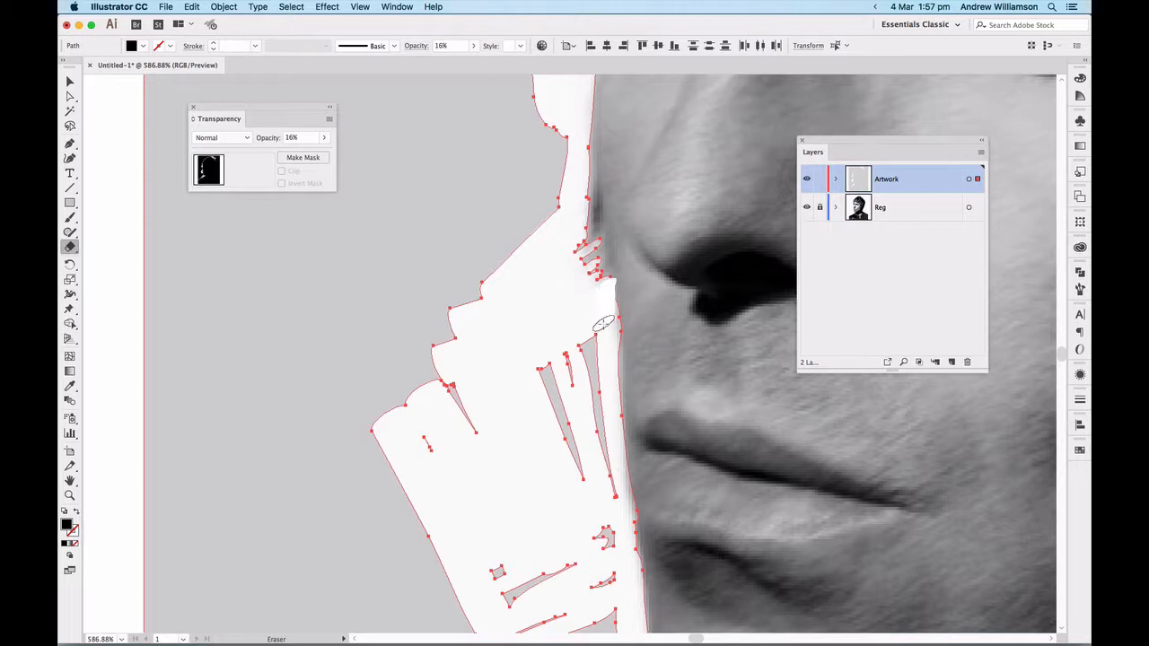
# Step: Trim the rectangle's edge around the outer end of the eyebrow with short eraser strokes
pyautogui.scroll(10, 556, 299)
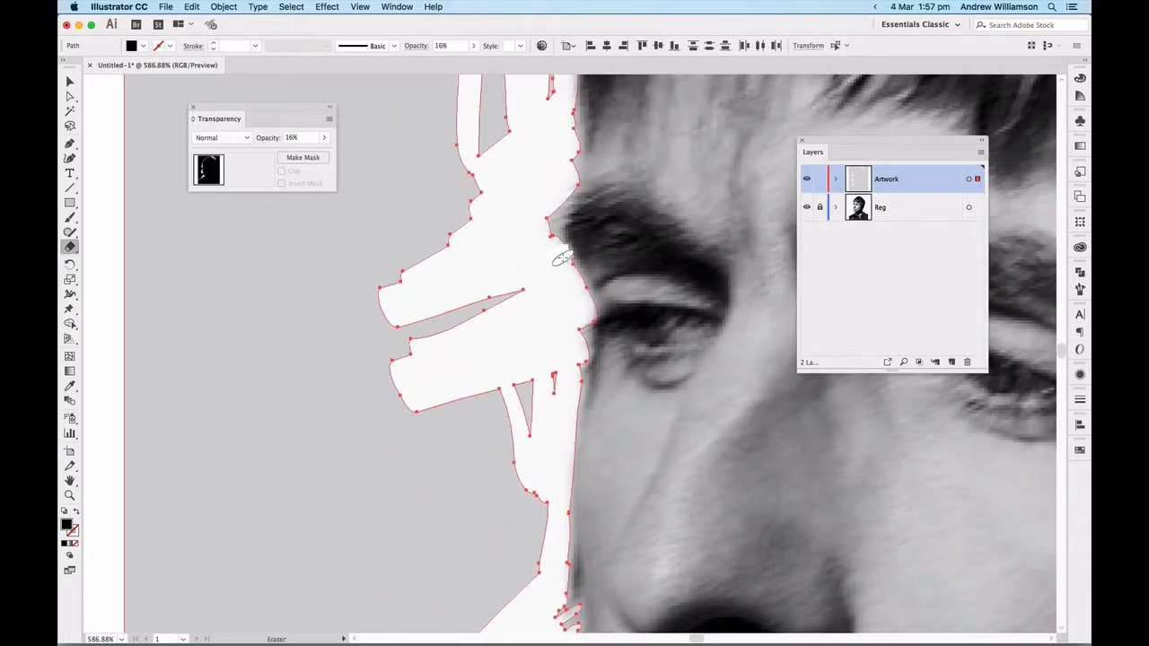
pyautogui.moveTo(563, 273)
pyautogui.mouseDown()
pyautogui.moveTo(583, 298)
pyautogui.moveTo(555, 244)
pyautogui.mouseUp()
pyautogui.moveTo(546, 219)
pyautogui.mouseDown()
pyautogui.moveTo(567, 203)
pyautogui.moveTo(553, 199)
pyautogui.mouseUp()
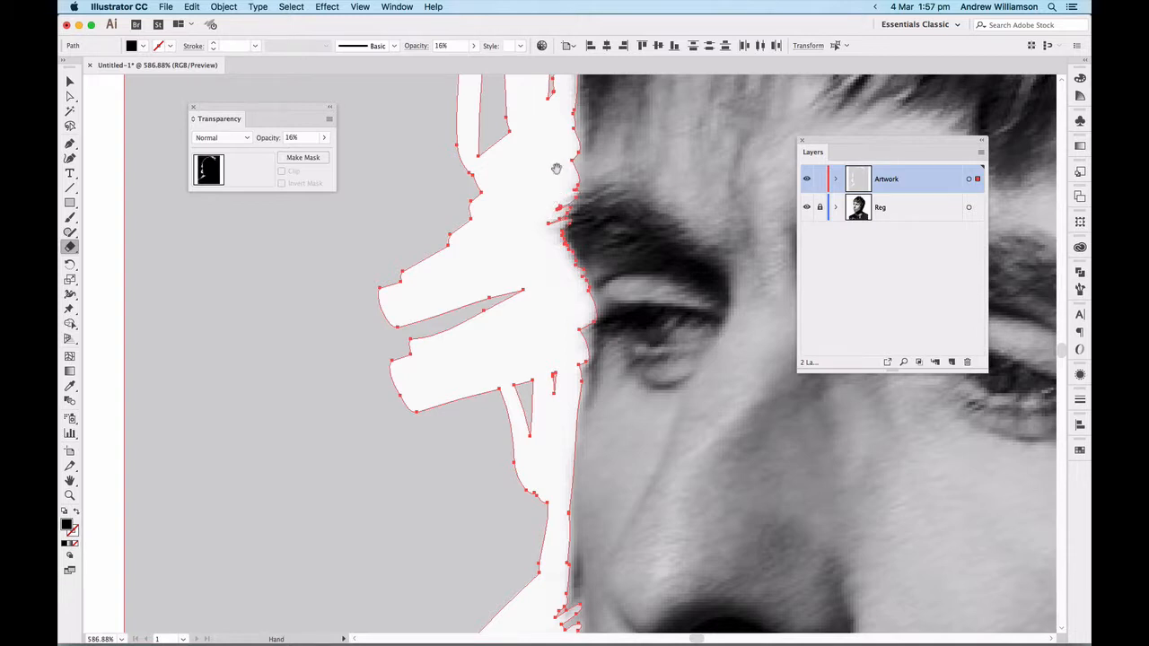
# Step: Trim the rectangle's edge closely along the front of the hair above the eyebrow
pyautogui.moveTo(560, 160); pyautogui.dragTo(555, 389)
pyautogui.press('space')
pyautogui.moveTo(513, 266); pyautogui.dragTo(510, 382)
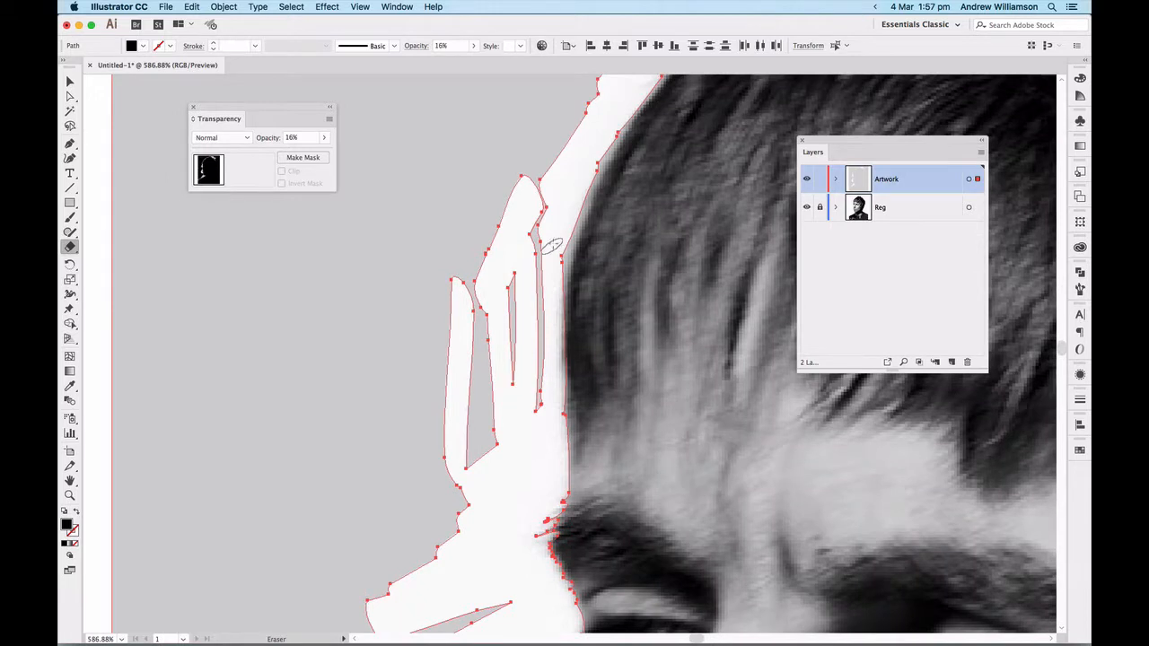
pyautogui.moveTo(569, 227); pyautogui.dragTo(547, 318)
pyautogui.press('space')
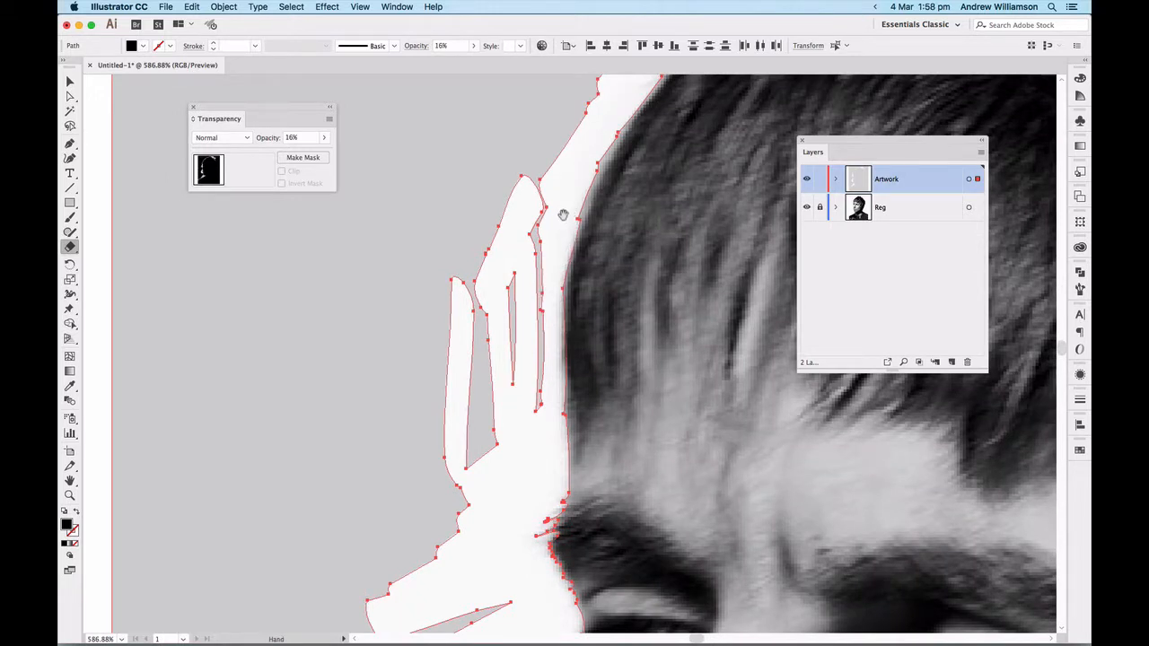
pyautogui.moveTo(577, 184); pyautogui.dragTo(537, 281)
pyautogui.moveTo(566, 242)
pyautogui.mouseDown()
pyautogui.moveTo(533, 323)
pyautogui.moveTo(529, 308)
pyautogui.moveTo(513, 375)
pyautogui.mouseUp()
pyautogui.press('space')
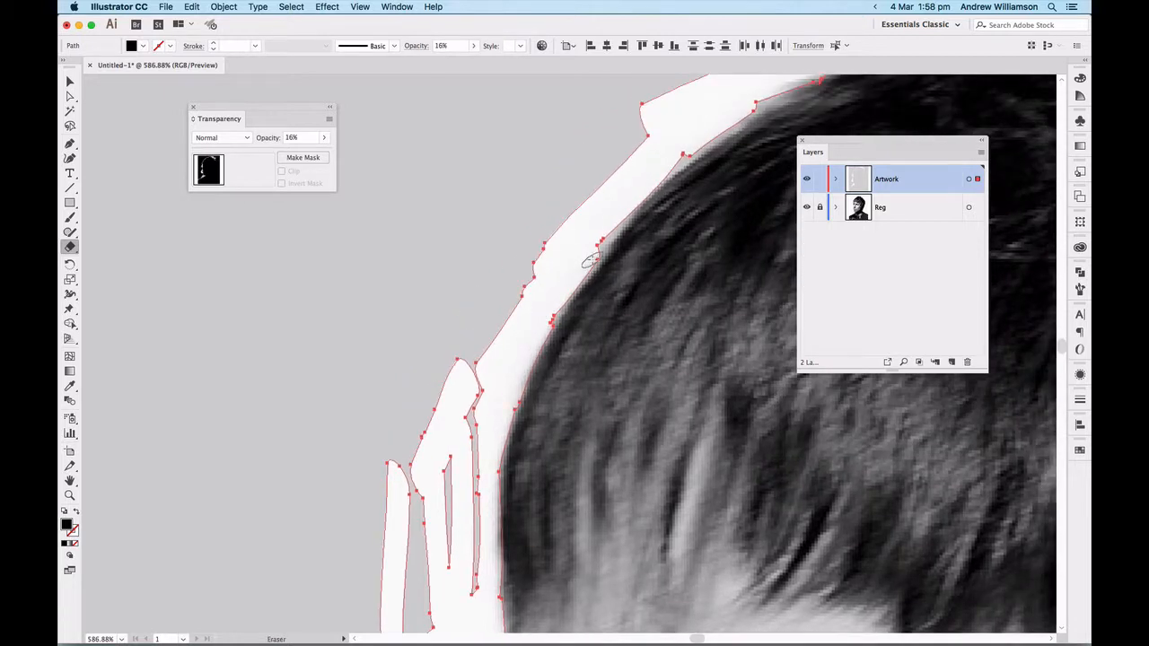
# Step: Trim the rectangle's edge along the curved outline of the hair up towards the crown
pyautogui.moveTo(588, 260); pyautogui.dragTo(537, 328)
pyautogui.moveTo(611, 231); pyautogui.dragTo(595, 249)
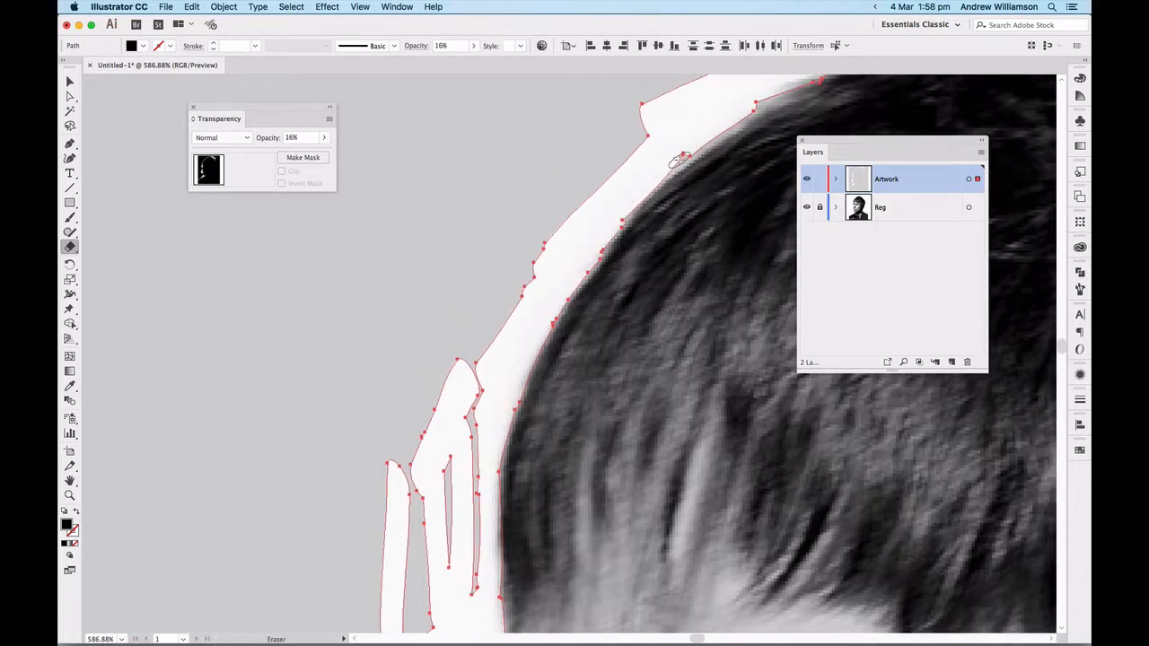
pyautogui.moveTo(643, 167); pyautogui.dragTo(507, 216)
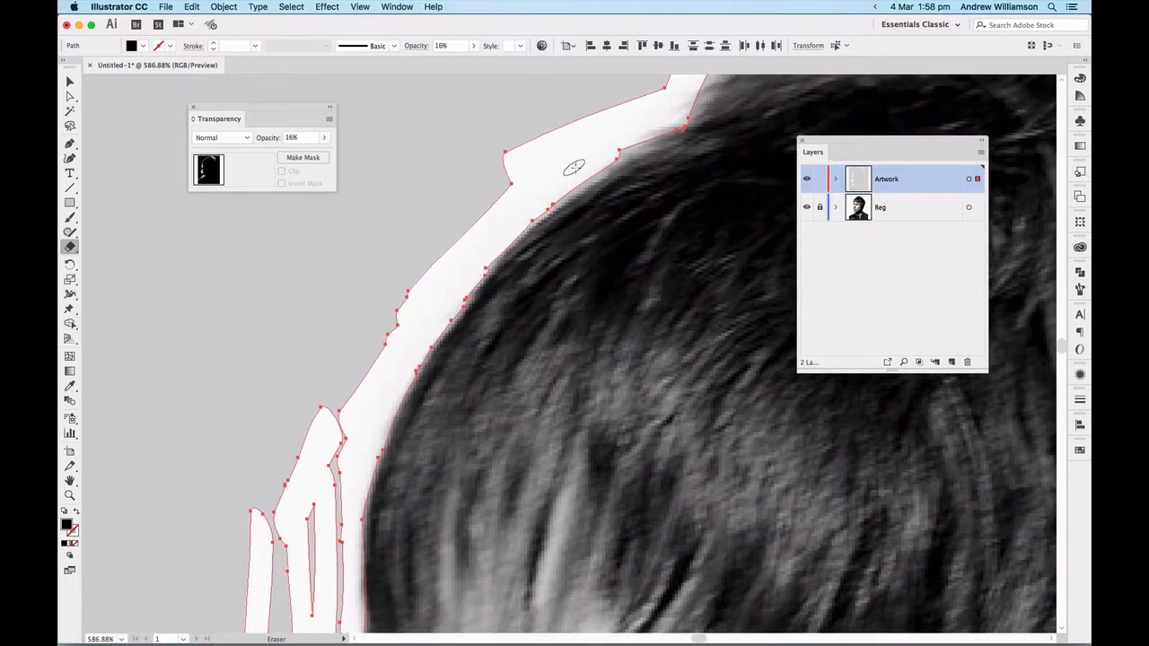
pyautogui.moveTo(593, 176); pyautogui.dragTo(541, 190)
# Step: Set the Eraser's size to 46 pt and erase wide strokes of the background in front of the upper hair
pyautogui.click(69, 232)
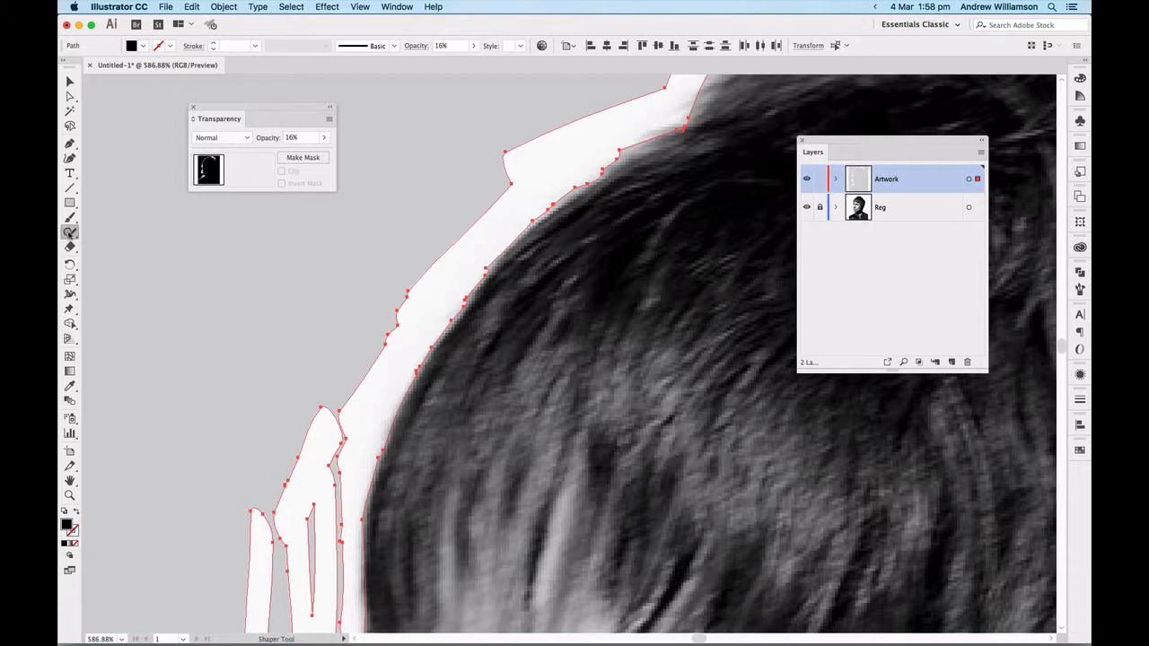
pyautogui.doubleClick(70, 247)
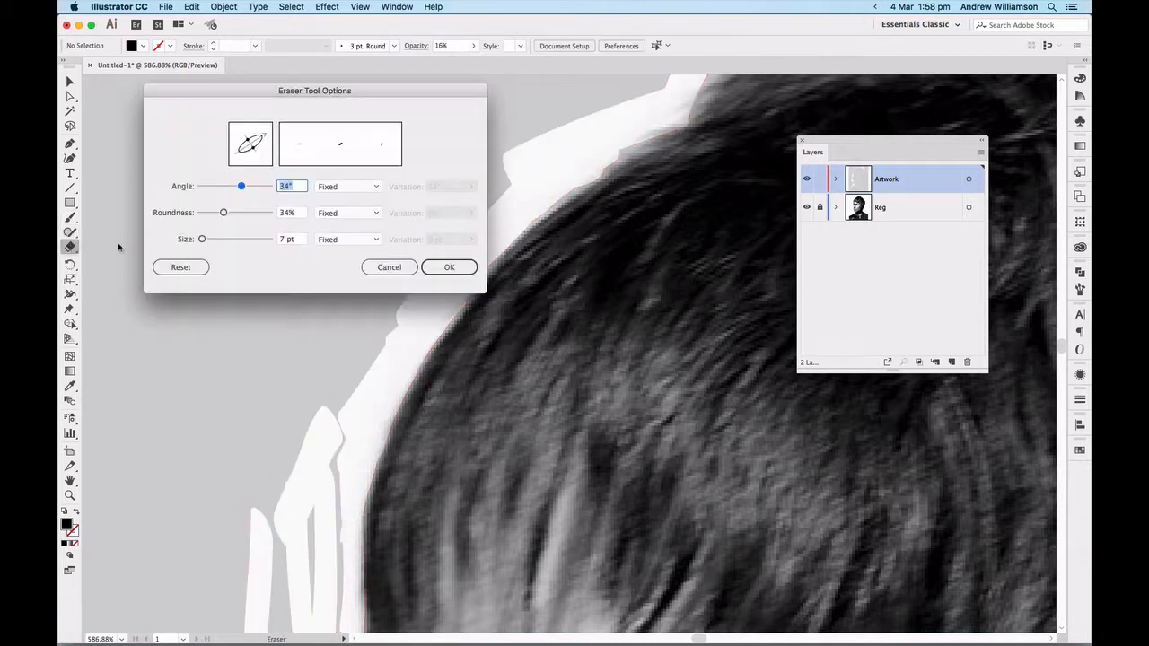
pyautogui.moveTo(206, 239); pyautogui.dragTo(221, 237)
pyautogui.click(433, 268)
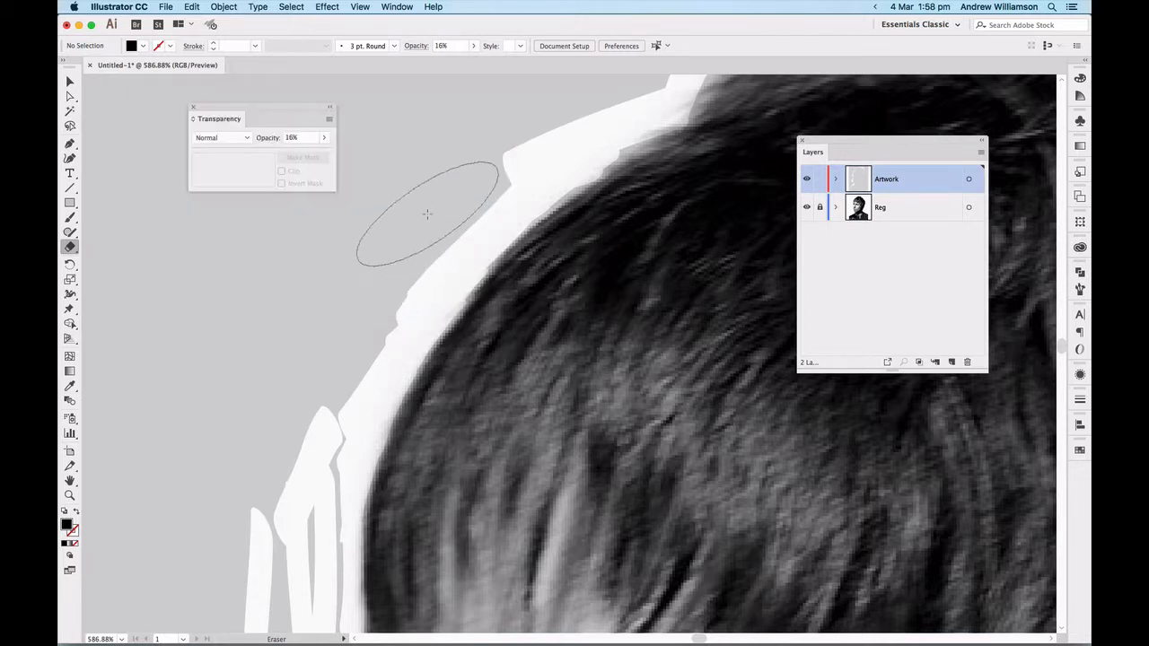
pyautogui.moveTo(429, 218); pyautogui.dragTo(275, 346)
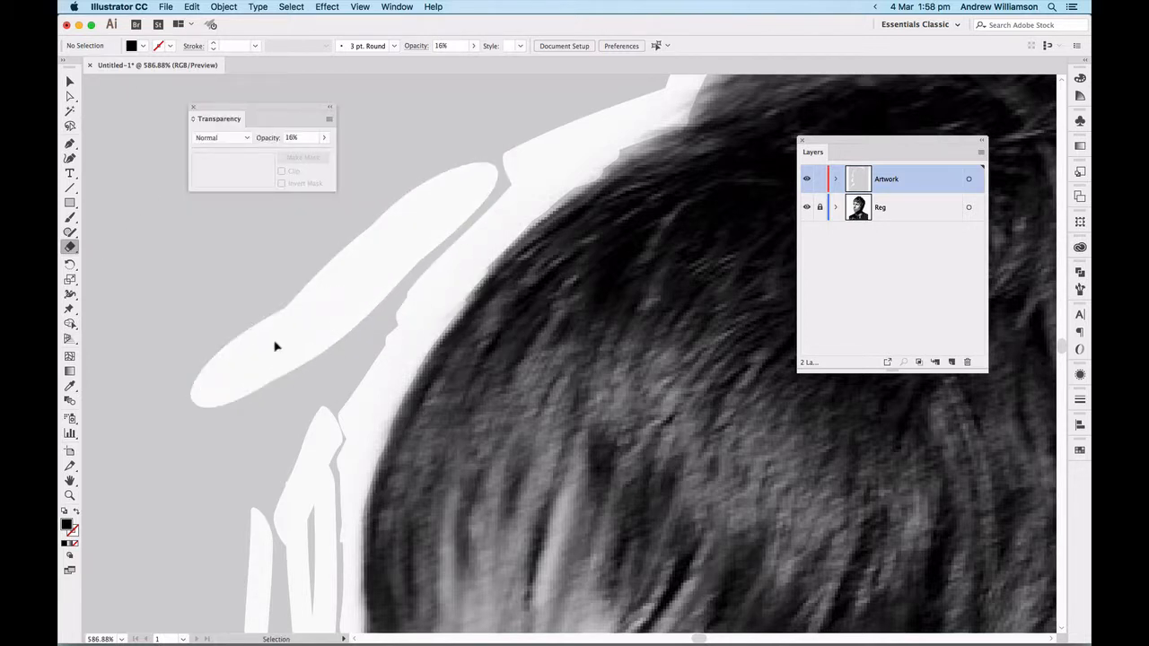
pyautogui.press('super+minus')
pyautogui.press('super+minus')
pyautogui.press('super+minus')
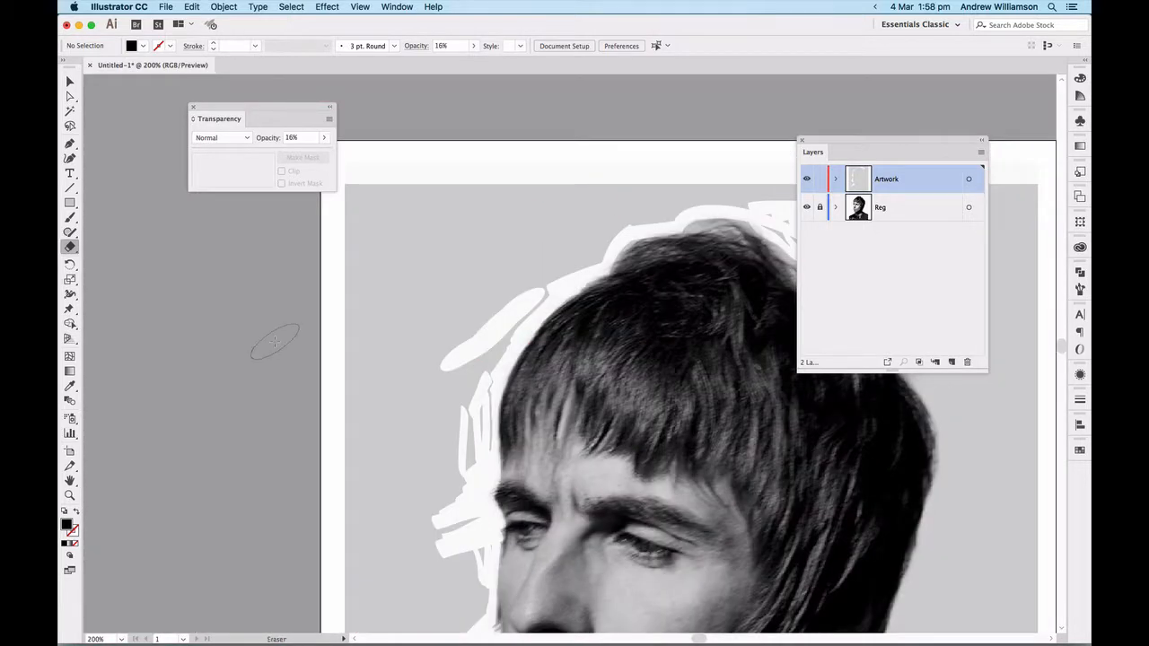
pyautogui.moveTo(482, 333); pyautogui.dragTo(368, 312)
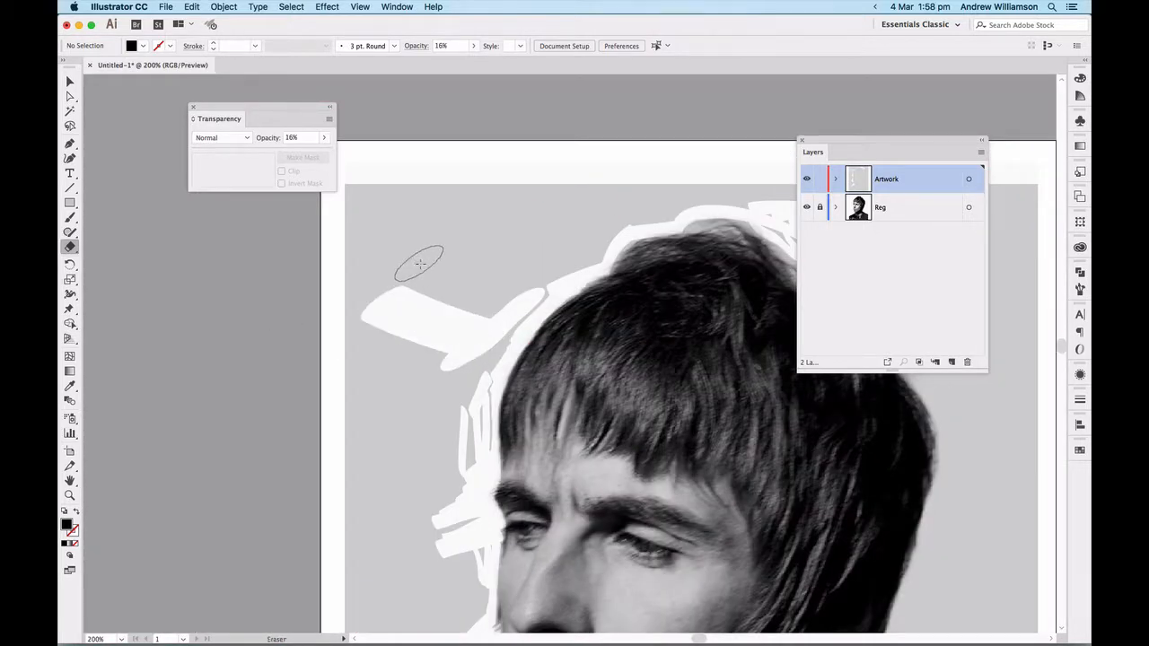
pyautogui.moveTo(419, 263)
pyautogui.mouseDown()
pyautogui.moveTo(516, 300)
pyautogui.moveTo(437, 258)
pyautogui.moveTo(470, 301)
pyautogui.moveTo(484, 288)
pyautogui.moveTo(470, 243)
pyautogui.moveTo(480, 232)
pyautogui.moveTo(556, 270)
pyautogui.mouseUp()
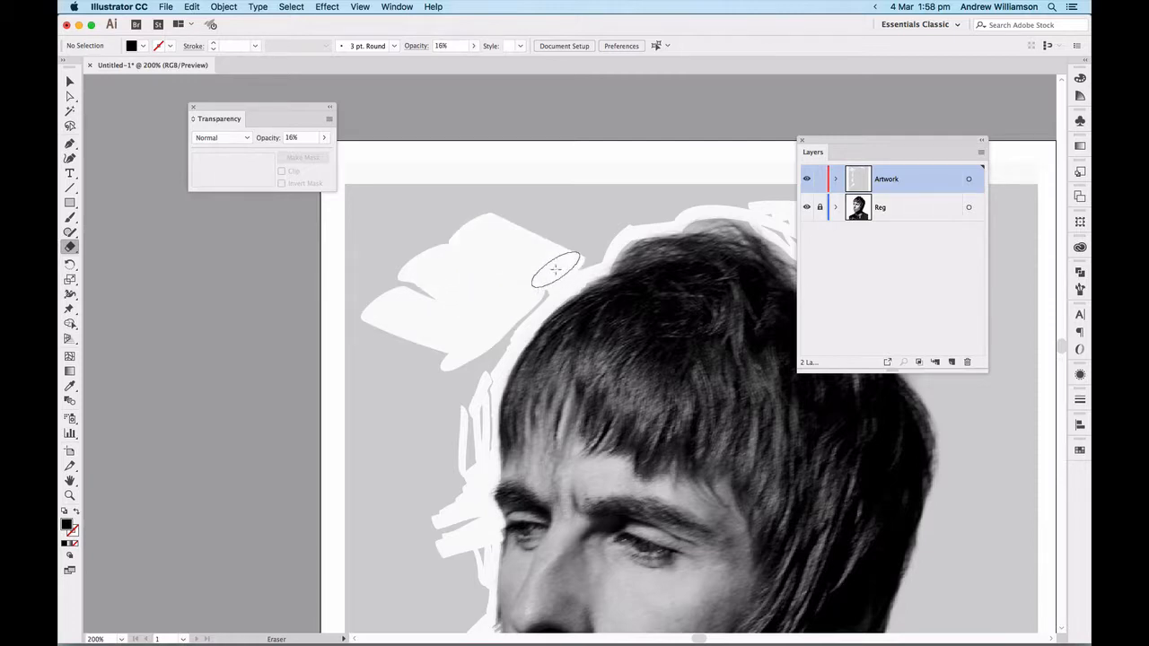
pyautogui.moveTo(473, 198); pyautogui.dragTo(377, 212)
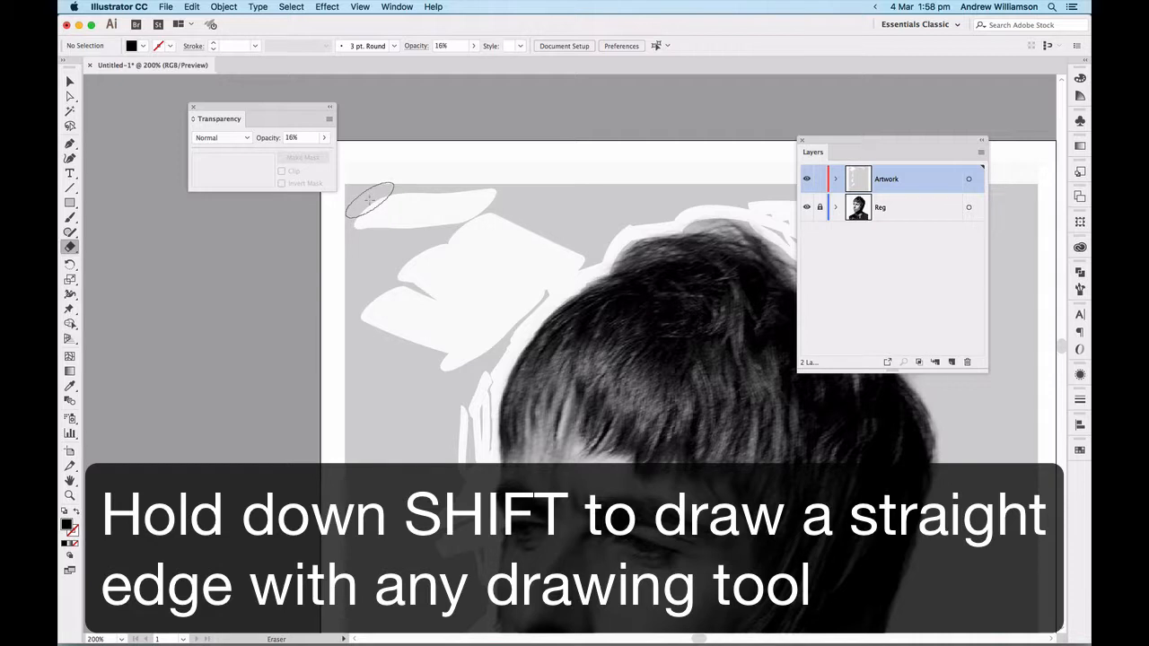
# Step: Erase a straight vertical strip along the rectangle's outer edge and the background beside it, down to the level of the nose
pyautogui.moveTo(369, 199); pyautogui.dragTo(363, 543)
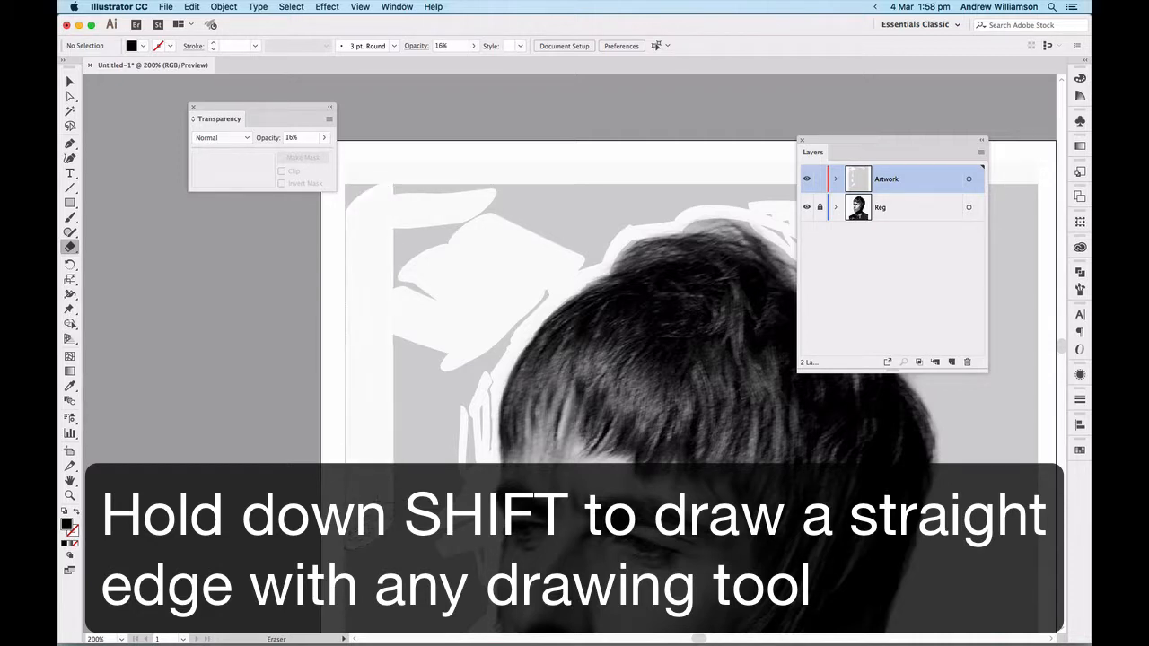
pyautogui.moveTo(397, 287)
pyautogui.mouseDown()
pyautogui.moveTo(398, 398)
pyautogui.moveTo(417, 474)
pyautogui.mouseUp()
pyautogui.moveTo(398, 403); pyautogui.dragTo(430, 279)
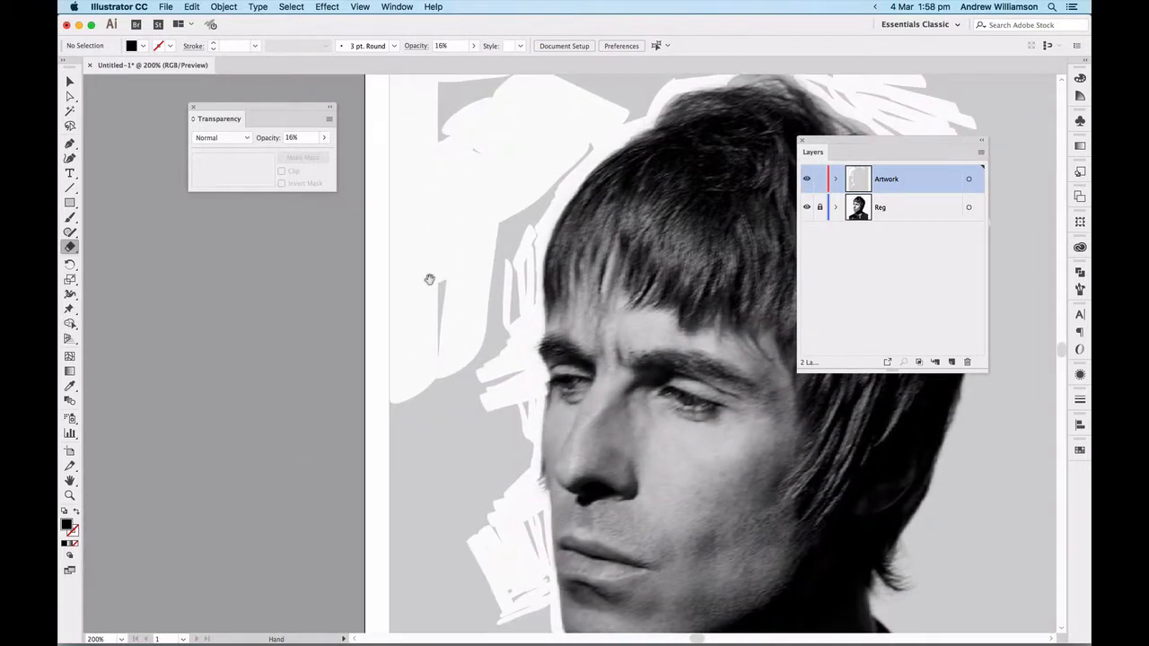
pyautogui.moveTo(413, 393); pyautogui.dragTo(414, 460)
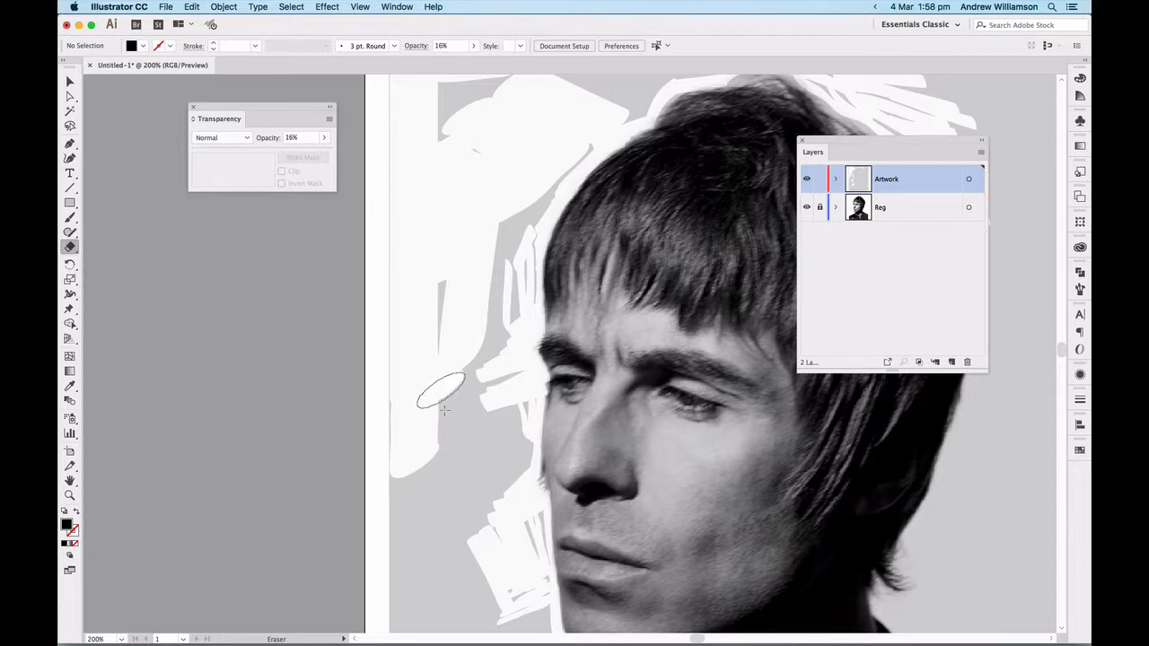
pyautogui.moveTo(447, 392); pyautogui.dragTo(451, 454)
# Step: Undo all the wide 46 pt eraser strokes in the background in front of the face and hair
pyautogui.press('super+z')
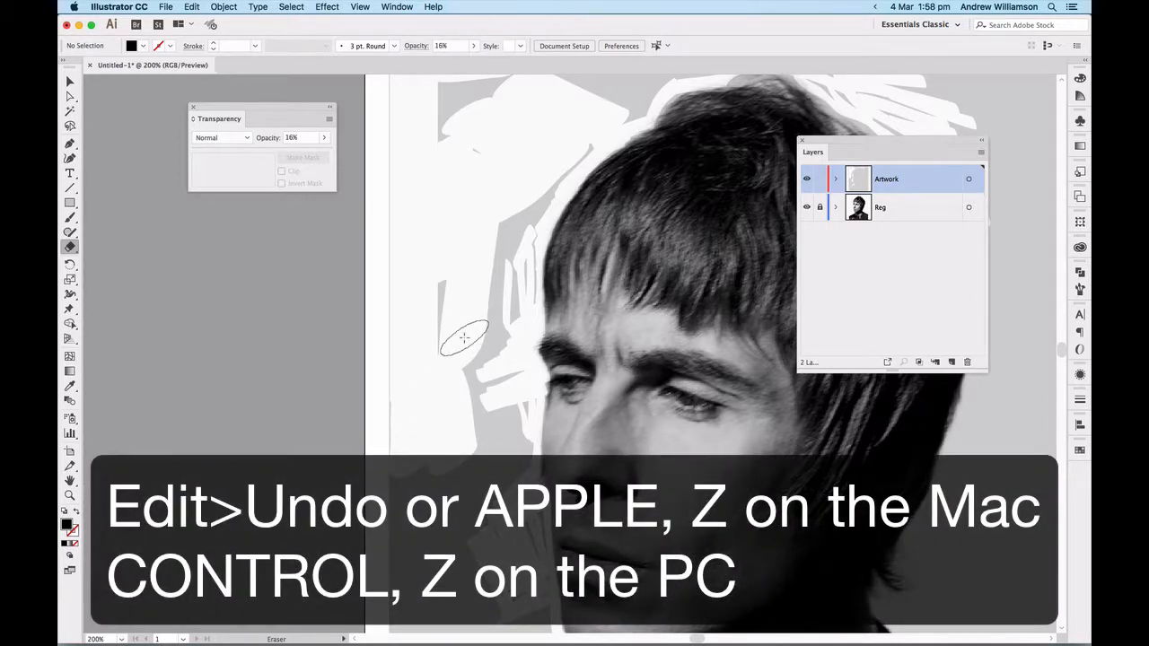
pyautogui.press('v')
pyautogui.press('super+z')
pyautogui.press('super+z')
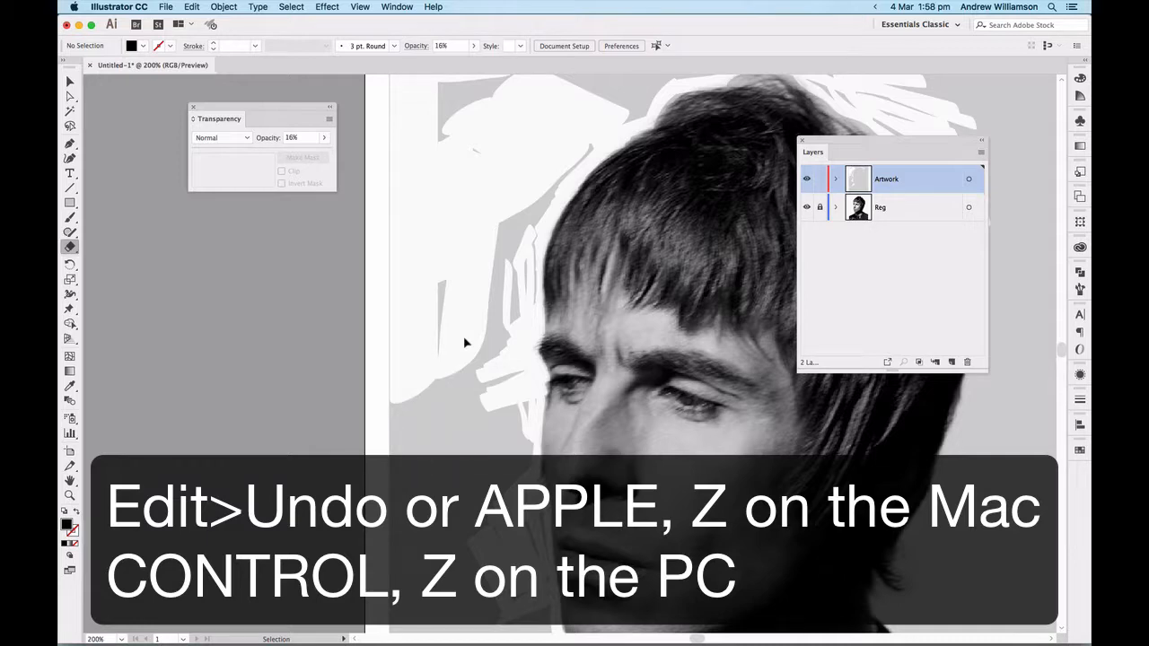
pyautogui.press('super+z')
pyautogui.press('super+z')
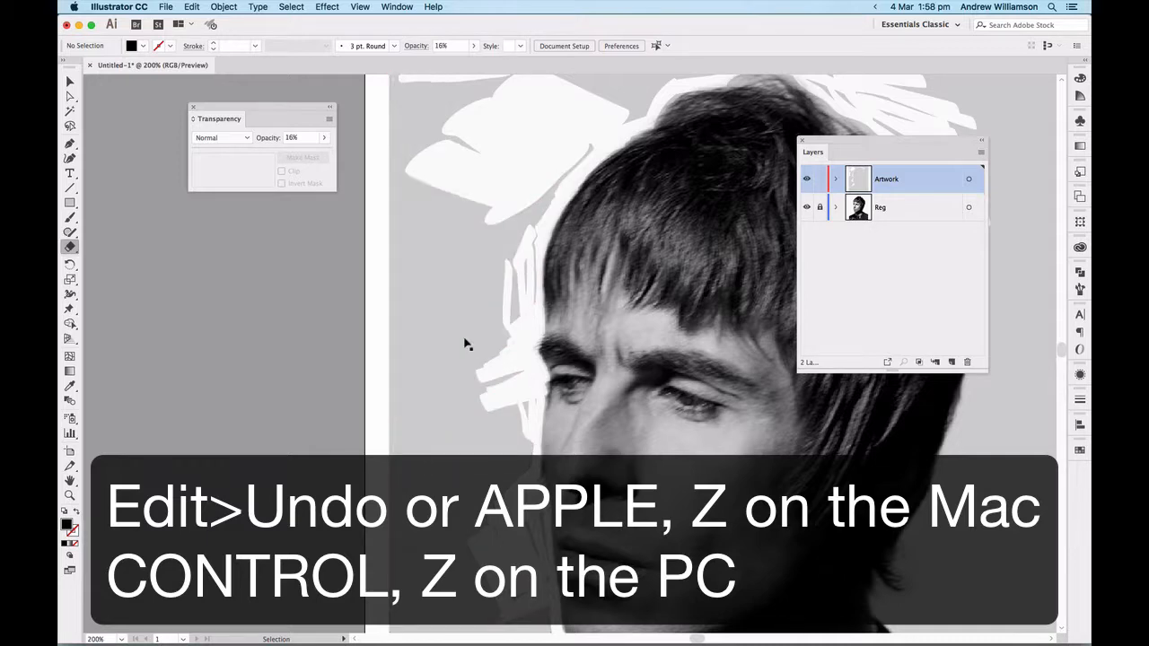
pyautogui.press('super+z')
pyautogui.press('super+z')
pyautogui.press('super+z')
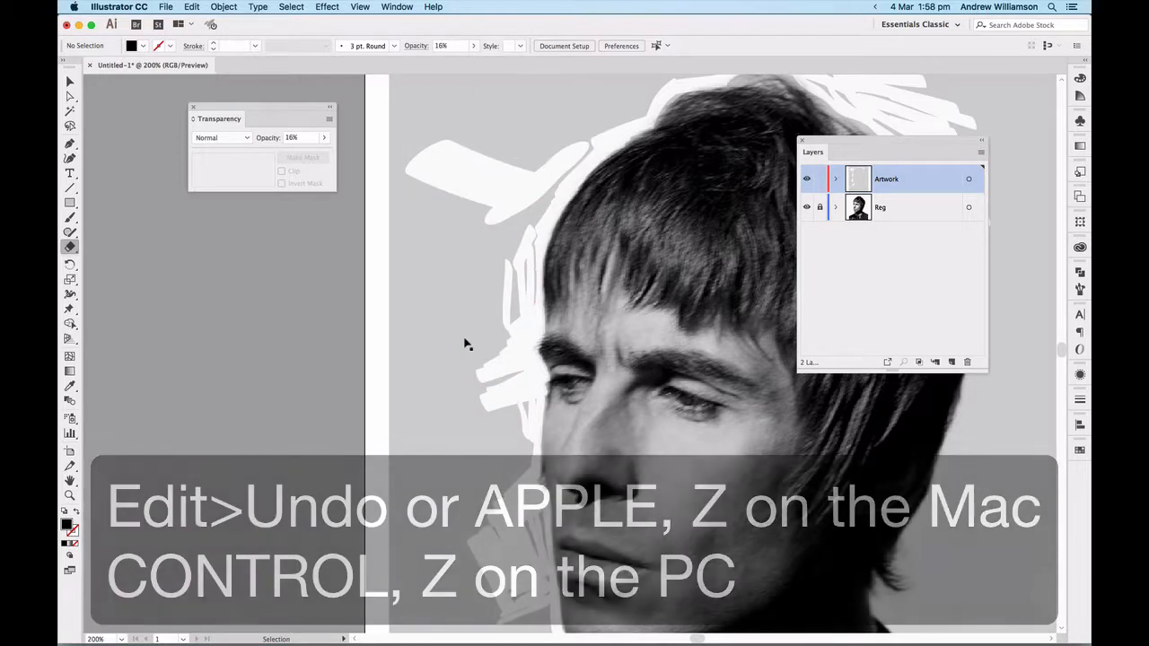
pyautogui.press('super+z')
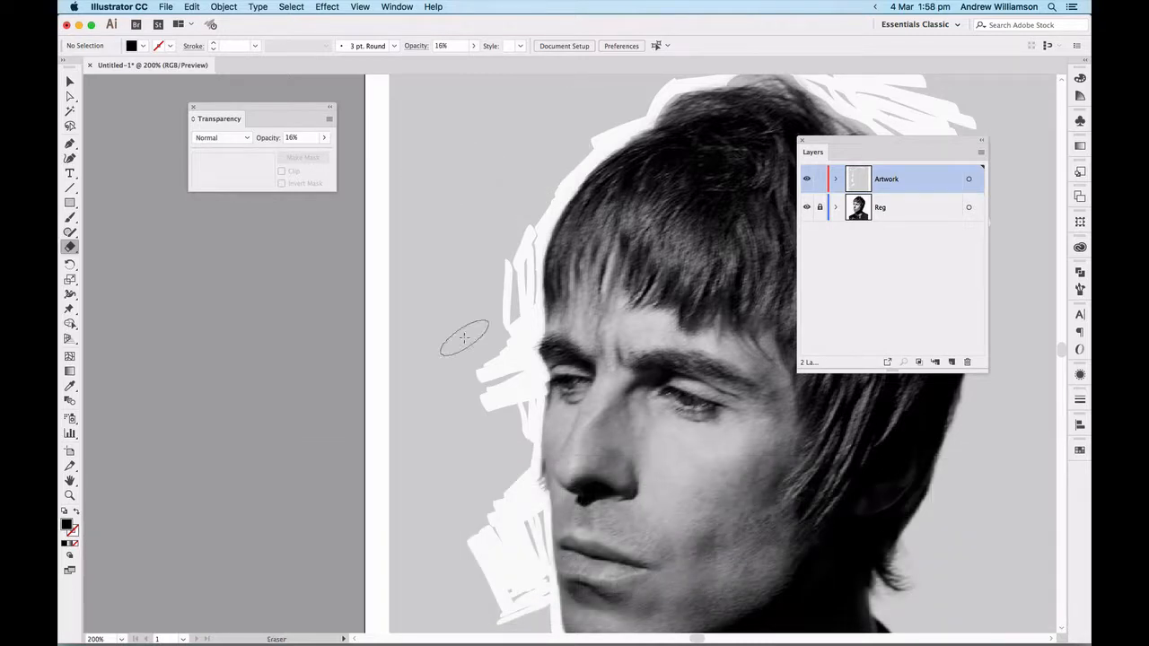
# Step: Set the Eraser's size to 33 pt and erase the background in front of the forehead, eyes and nose
pyautogui.doubleClick(70, 247)
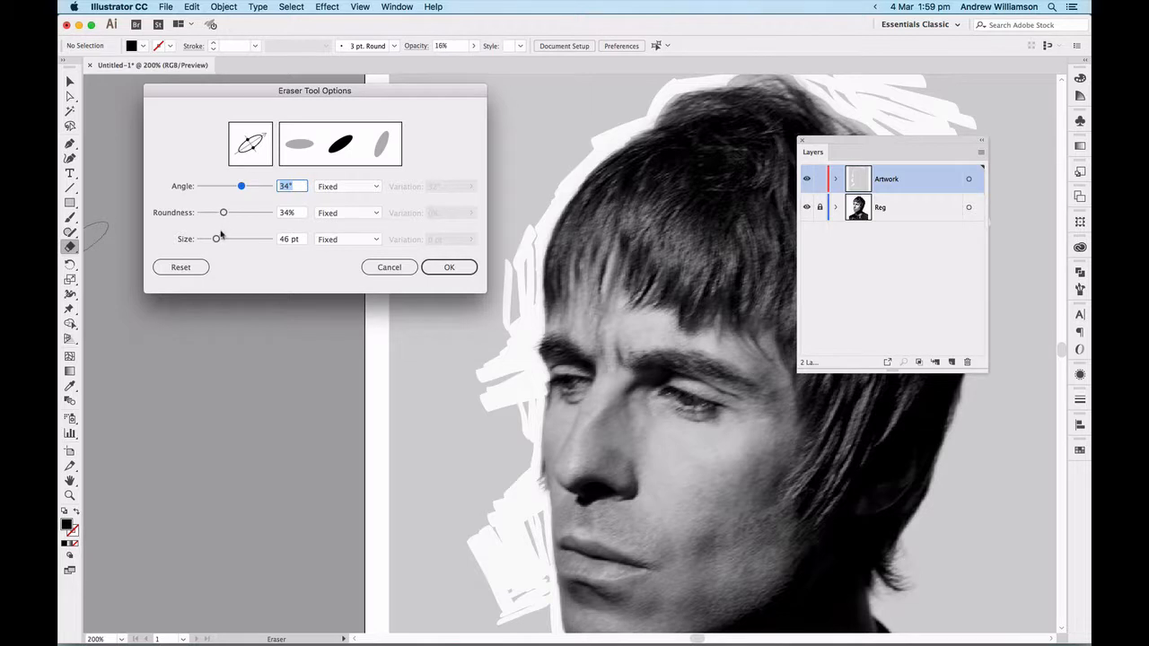
pyautogui.moveTo(216, 240); pyautogui.dragTo(211, 240)
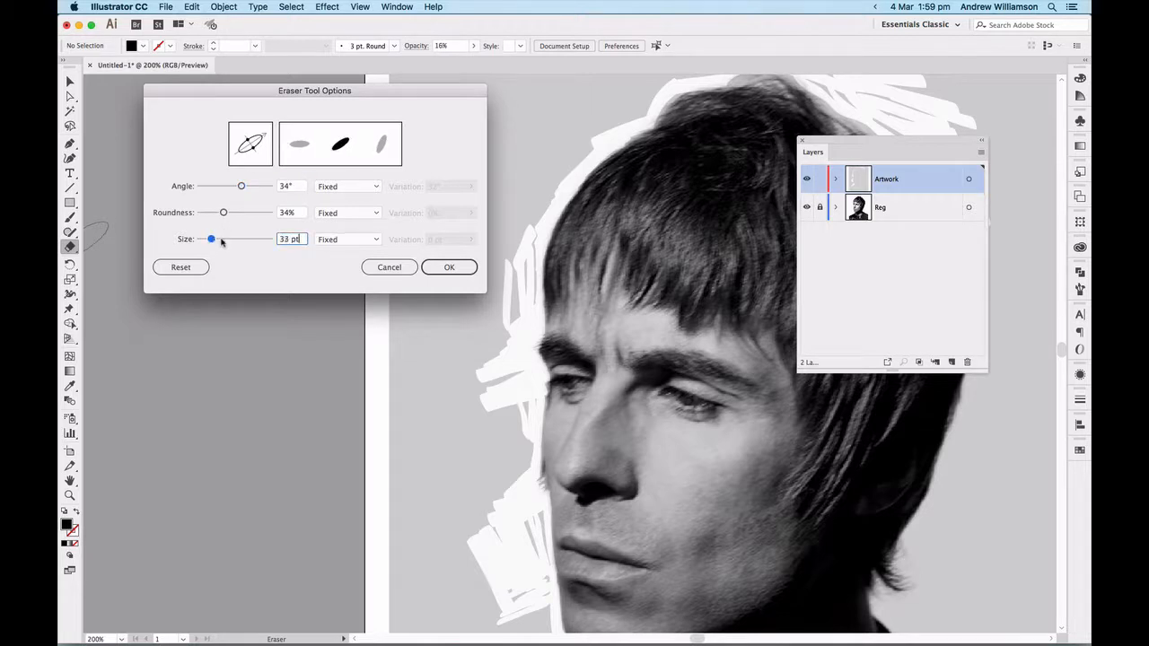
pyautogui.click(451, 266)
pyautogui.moveTo(489, 248); pyautogui.dragTo(491, 329)
pyautogui.moveTo(464, 266)
pyautogui.mouseDown()
pyautogui.moveTo(458, 341)
pyautogui.moveTo(464, 313)
pyautogui.moveTo(487, 380)
pyautogui.moveTo(460, 350)
pyautogui.moveTo(469, 436)
pyautogui.moveTo(423, 289)
pyautogui.moveTo(421, 422)
pyautogui.moveTo(439, 333)
pyautogui.moveTo(436, 485)
pyautogui.moveTo(440, 453)
pyautogui.moveTo(472, 409)
pyautogui.moveTo(521, 503)
pyautogui.moveTo(493, 404)
pyautogui.moveTo(512, 471)
pyautogui.moveTo(466, 422)
pyautogui.moveTo(486, 543)
pyautogui.moveTo(463, 438)
pyautogui.moveTo(492, 417)
pyautogui.moveTo(502, 437)
pyautogui.moveTo(505, 473)
pyautogui.moveTo(487, 441)
pyautogui.moveTo(513, 475)
pyautogui.moveTo(433, 426)
pyautogui.mouseUp()
# Step: Erase the background in front of the fringe and upper hair with overlapping strokes joining the cleared areas
pyautogui.scroll(5, 433, 365)
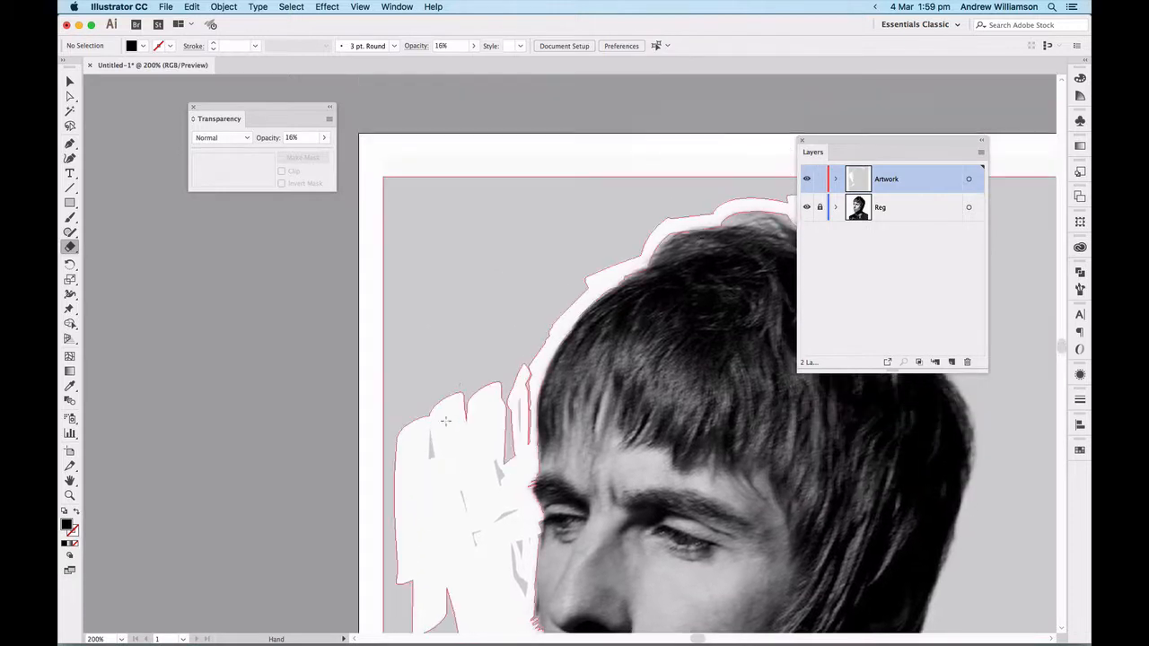
pyautogui.moveTo(470, 312); pyautogui.dragTo(471, 422)
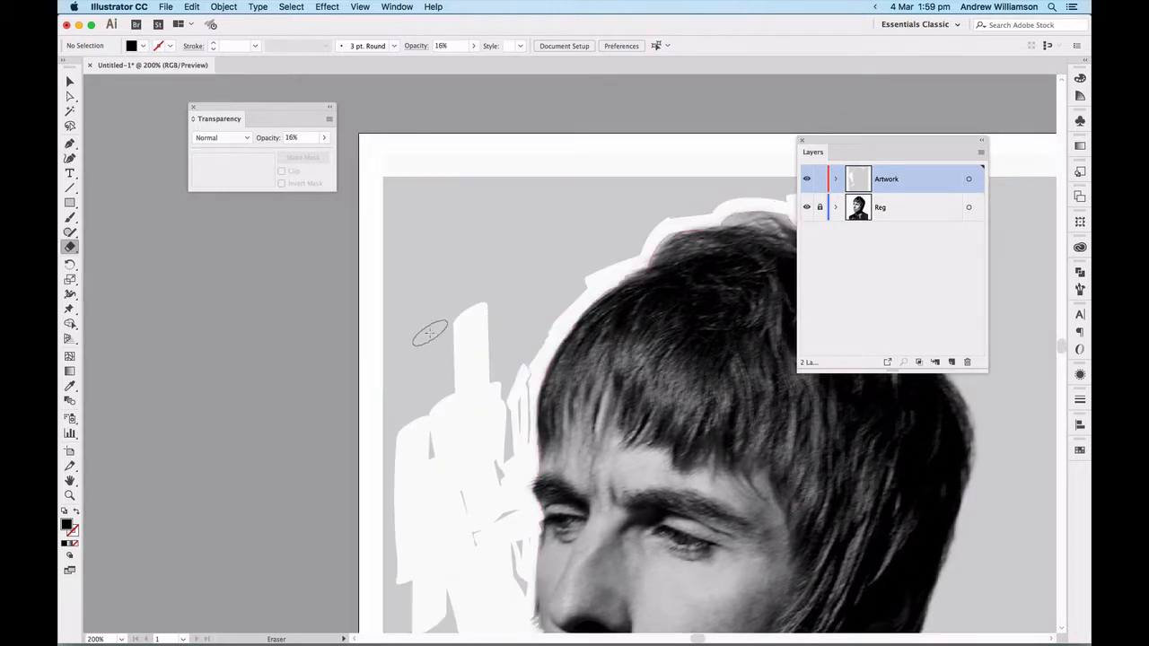
pyautogui.moveTo(430, 333); pyautogui.dragTo(436, 431)
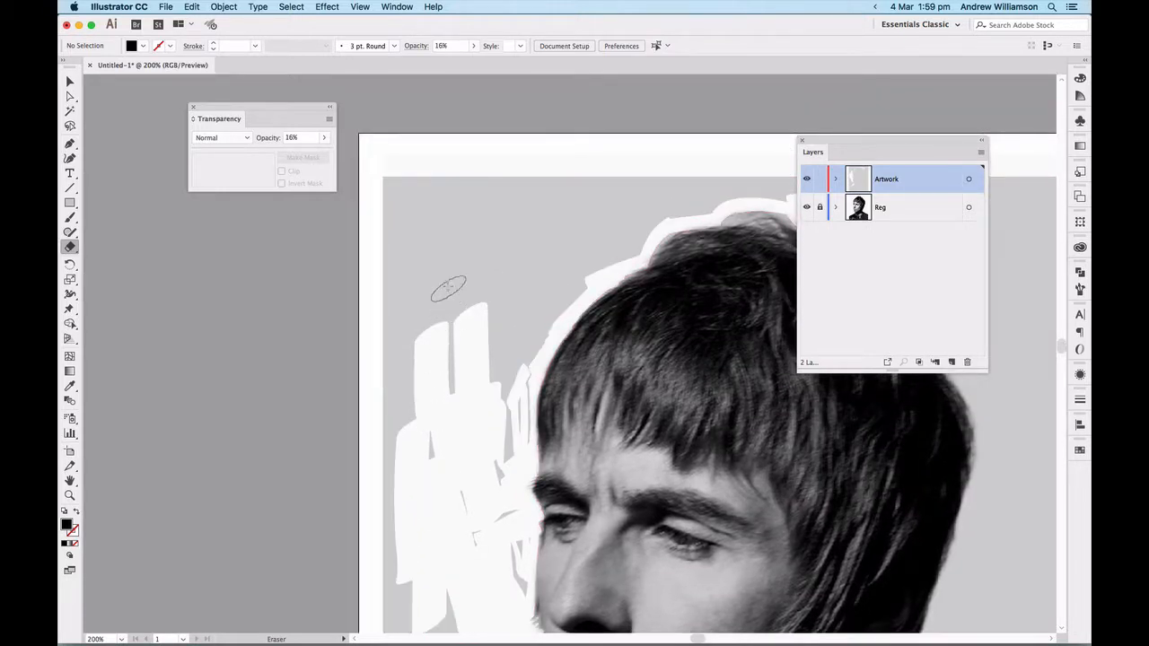
pyautogui.moveTo(448, 287)
pyautogui.mouseDown()
pyautogui.moveTo(452, 329)
pyautogui.moveTo(470, 267)
pyautogui.moveTo(482, 298)
pyautogui.mouseUp()
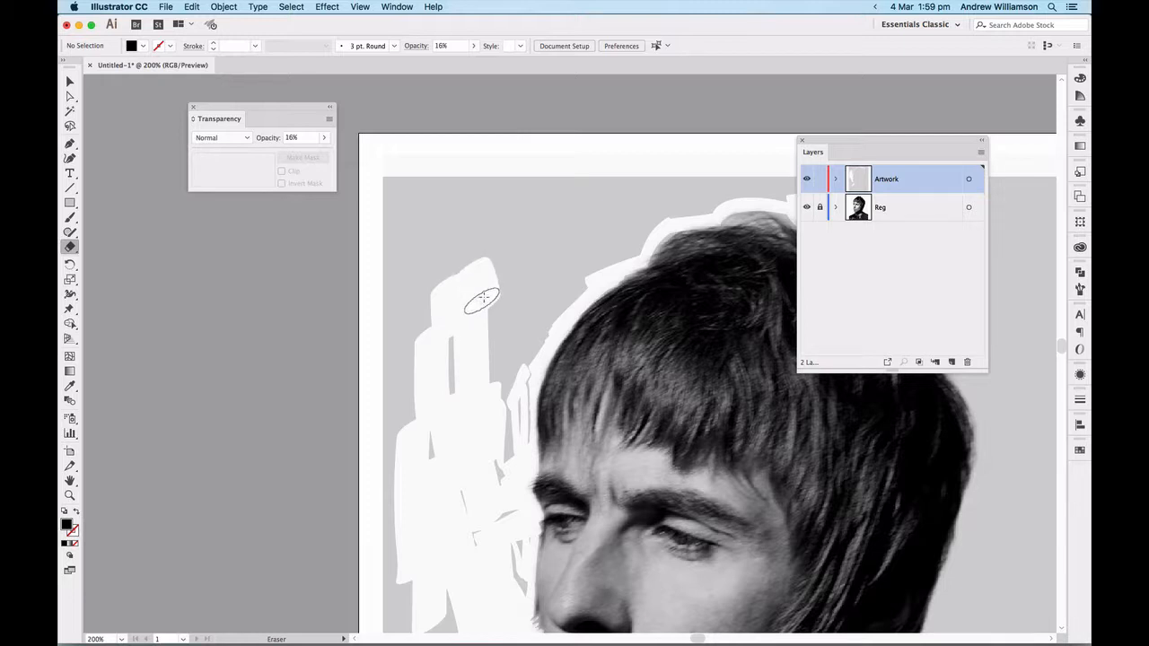
pyautogui.moveTo(501, 250)
pyautogui.mouseDown()
pyautogui.moveTo(537, 294)
pyautogui.moveTo(535, 343)
pyautogui.mouseUp()
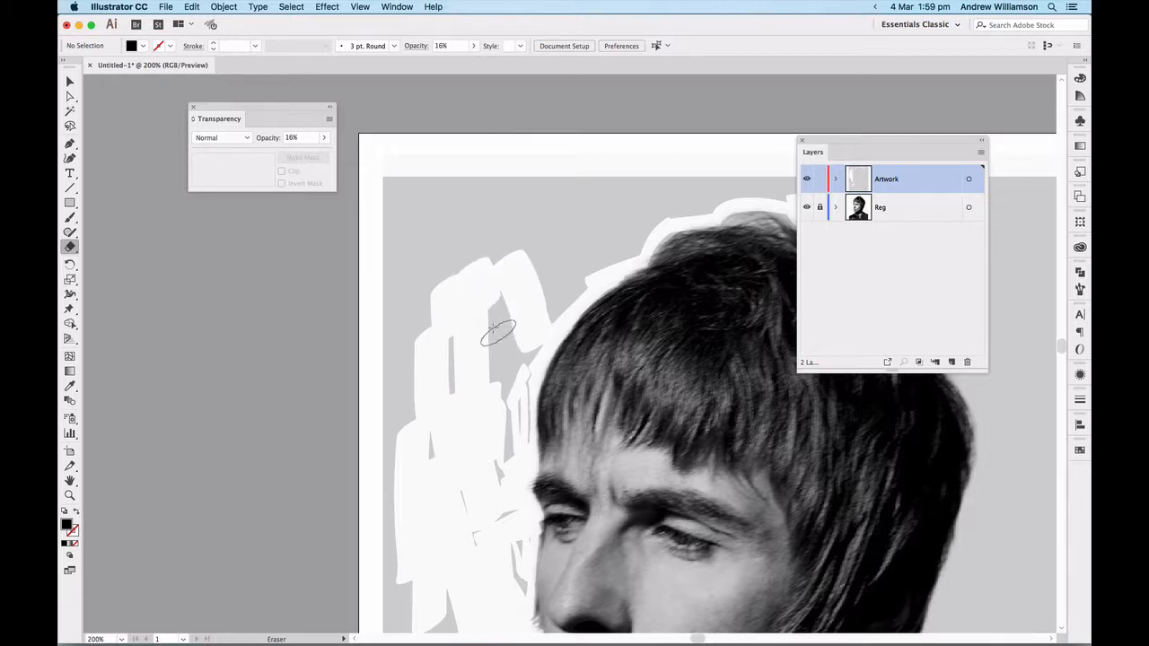
pyautogui.moveTo(476, 313); pyautogui.dragTo(512, 380)
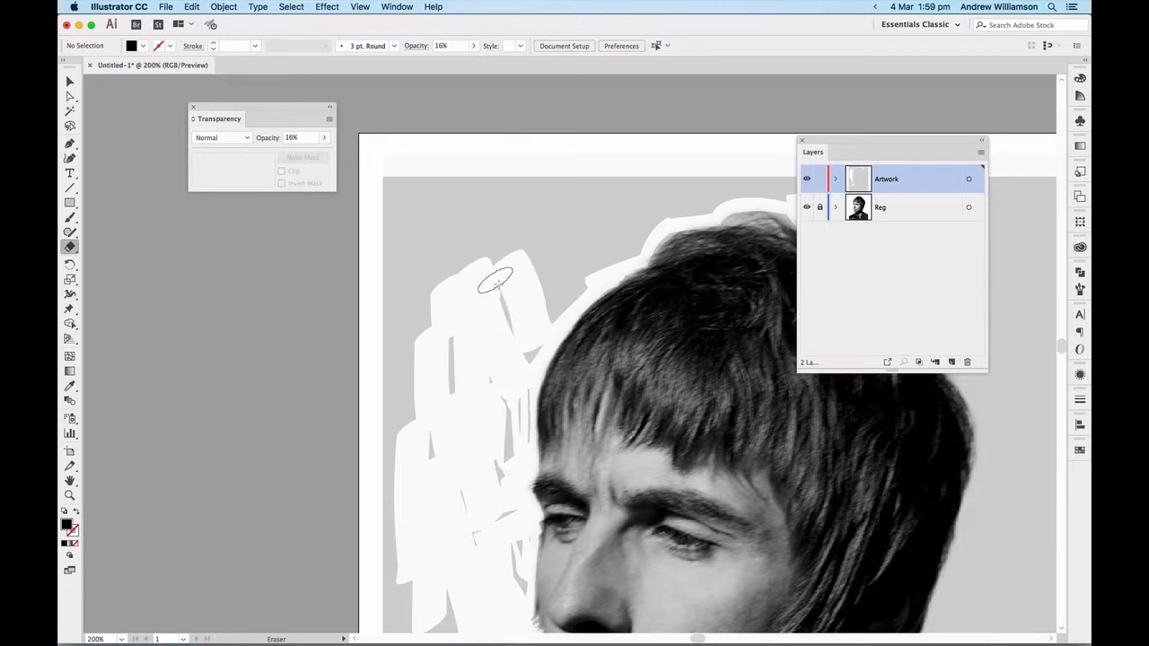
# Step: Erase the background beside the crown of the hair and fit the whole artboard in view
pyautogui.moveTo(575, 290)
pyautogui.mouseDown()
pyautogui.moveTo(544, 313)
pyautogui.moveTo(581, 279)
pyautogui.moveTo(576, 269)
pyautogui.moveTo(544, 285)
pyautogui.moveTo(577, 246)
pyautogui.moveTo(533, 270)
pyautogui.moveTo(563, 236)
pyautogui.moveTo(528, 246)
pyautogui.mouseUp()
pyautogui.moveTo(575, 196)
pyautogui.mouseDown()
pyautogui.moveTo(616, 282)
pyautogui.moveTo(575, 235)
pyautogui.moveTo(595, 220)
pyautogui.moveTo(628, 255)
pyautogui.moveTo(568, 207)
pyautogui.mouseUp()
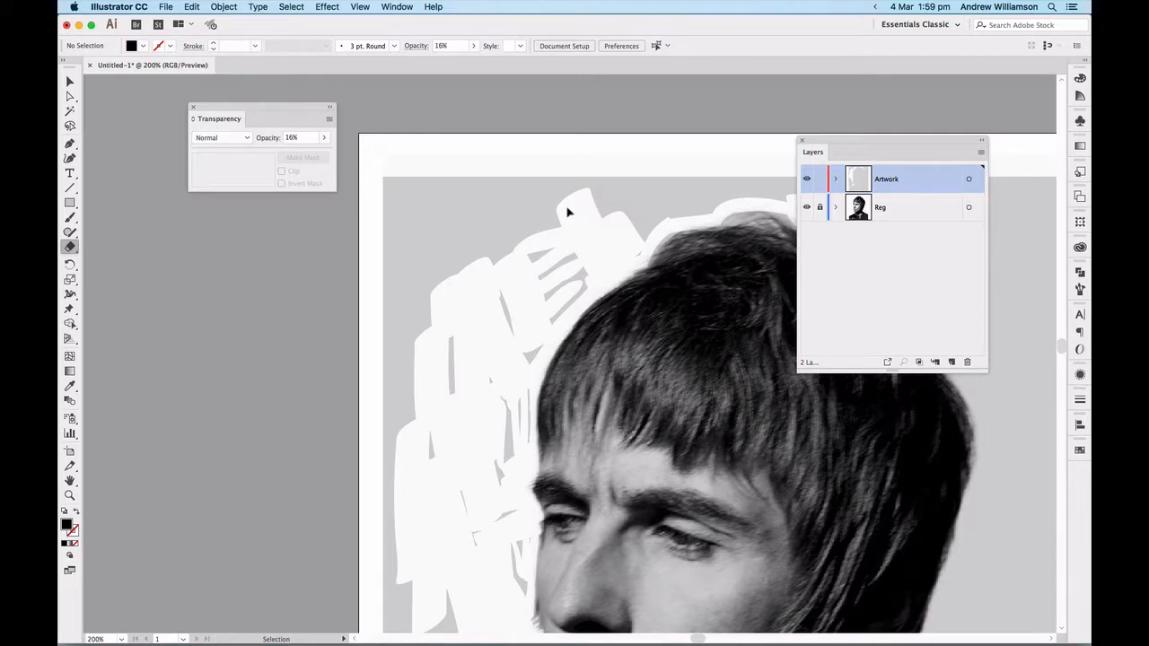
pyautogui.press('super+0')
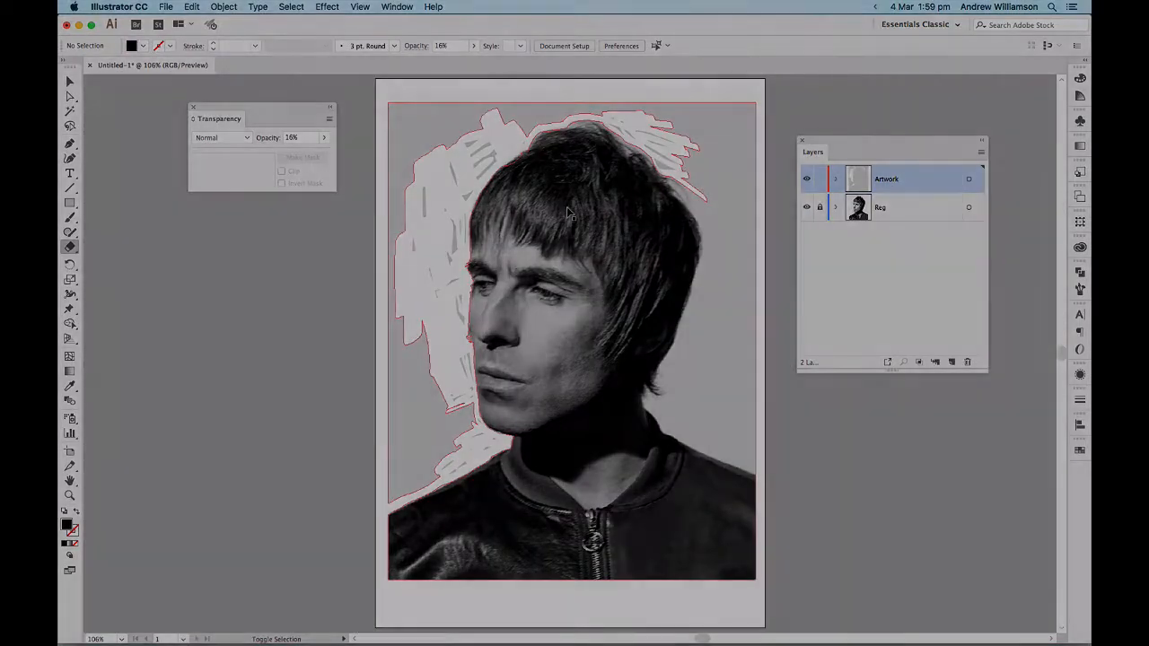